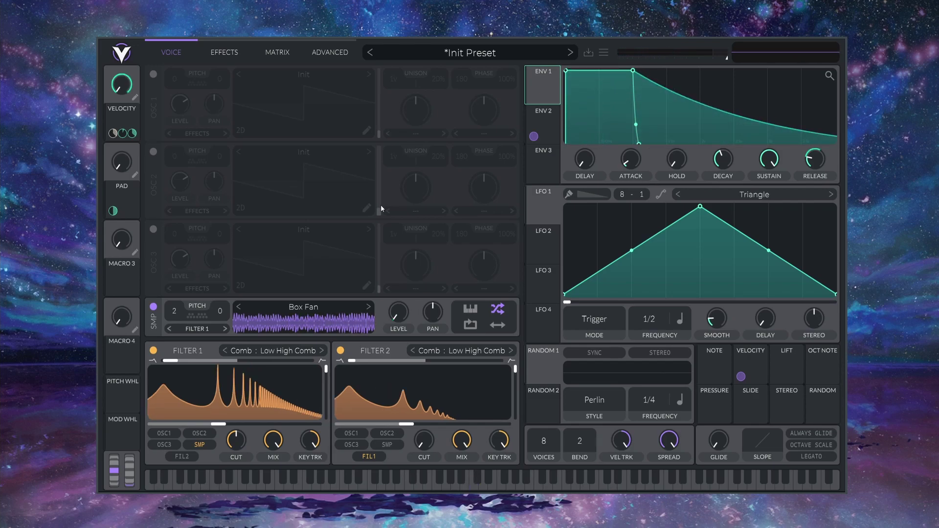
# Turn up the PAD macro on the finished harp patch to hear the bowed pad
pyautogui.moveTo(125, 169); pyautogui.dragTo(142, 66)
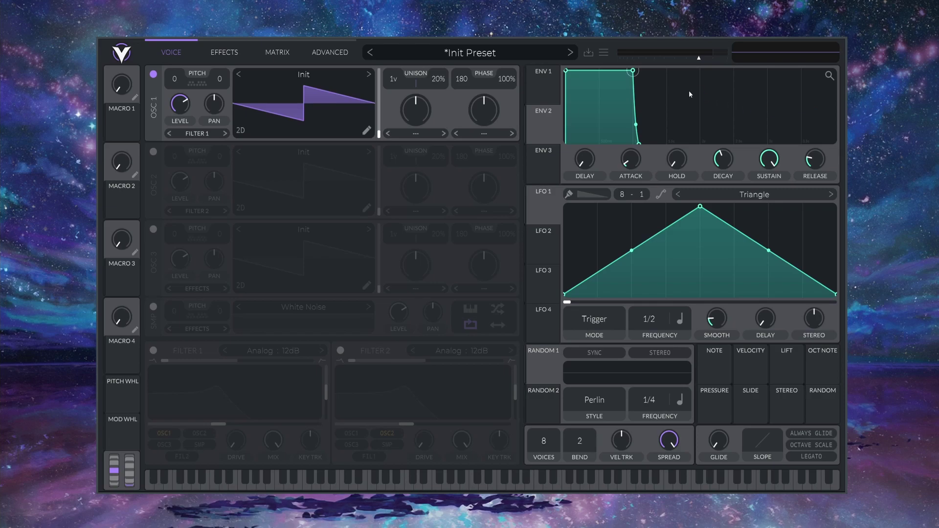
# Raise the master output volume and transpose the voice up to 24
pyautogui.moveTo(699, 60); pyautogui.dragTo(745, 63)
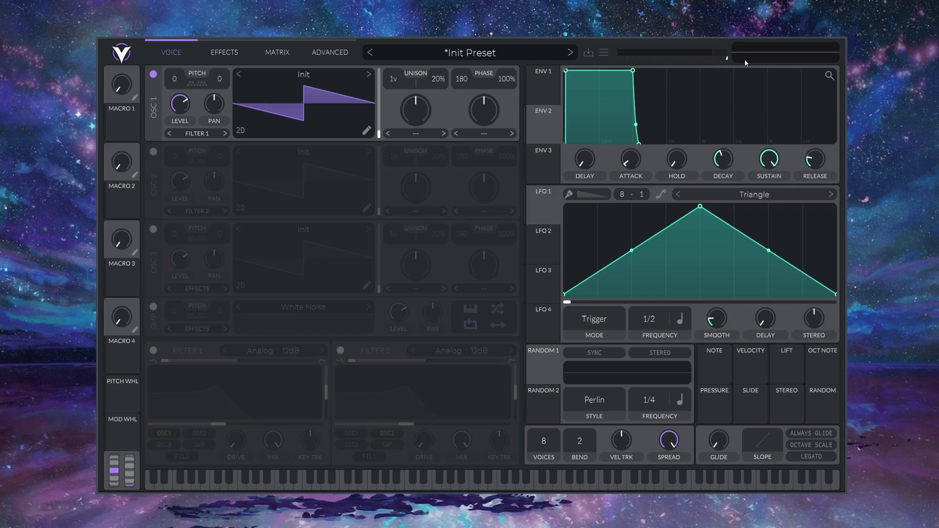
pyautogui.click(327, 54)
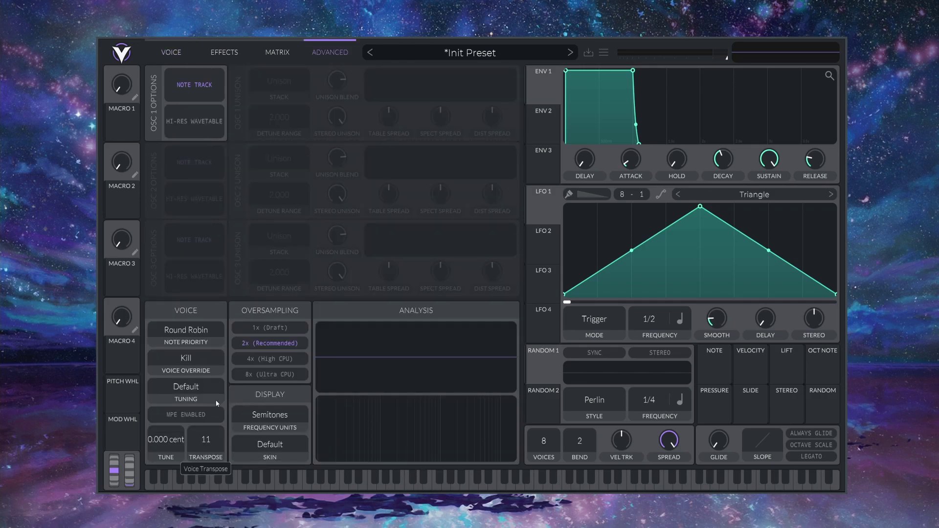
pyautogui.moveTo(221, 369); pyautogui.dragTo(222, 359)
# Enable the multiband compressor with attack 22% and release 75%
pyautogui.click(228, 55)
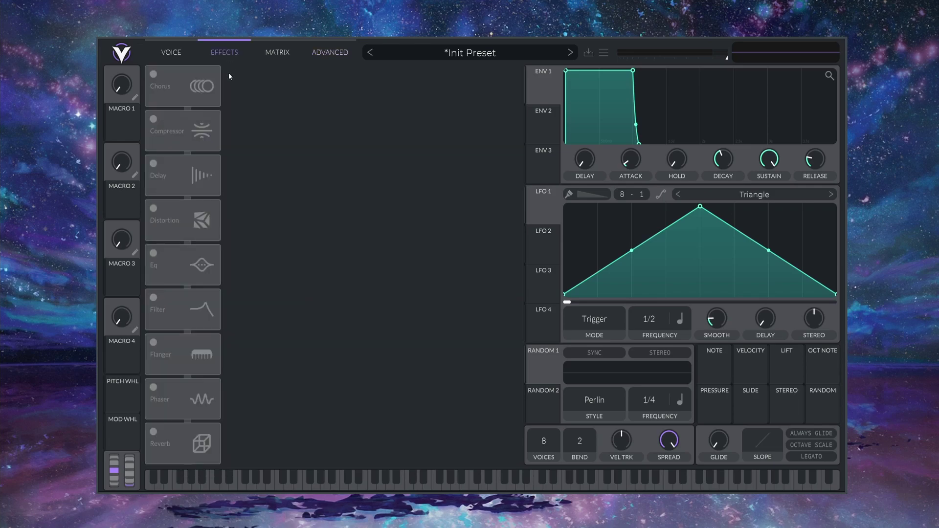
pyautogui.click(153, 119)
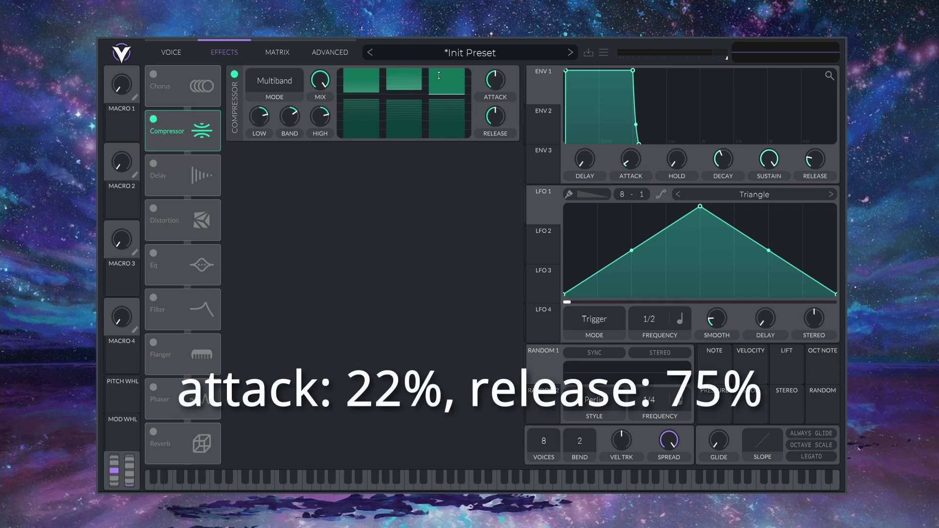
pyautogui.rightClick(496, 79)
pyautogui.click(506, 111)
pyautogui.write('50')
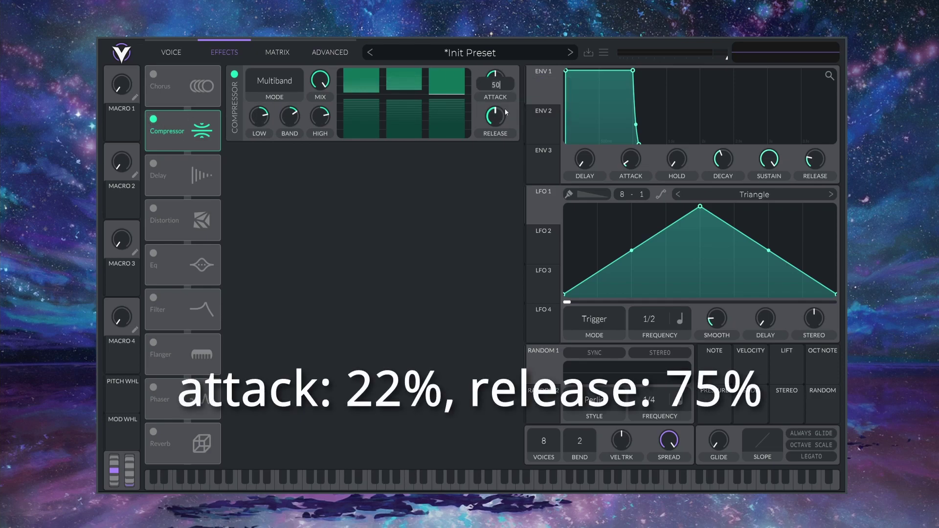
pyautogui.press('BackSpace')
pyautogui.press('BackSpace')
pyautogui.write('22')
pyautogui.press('Return')
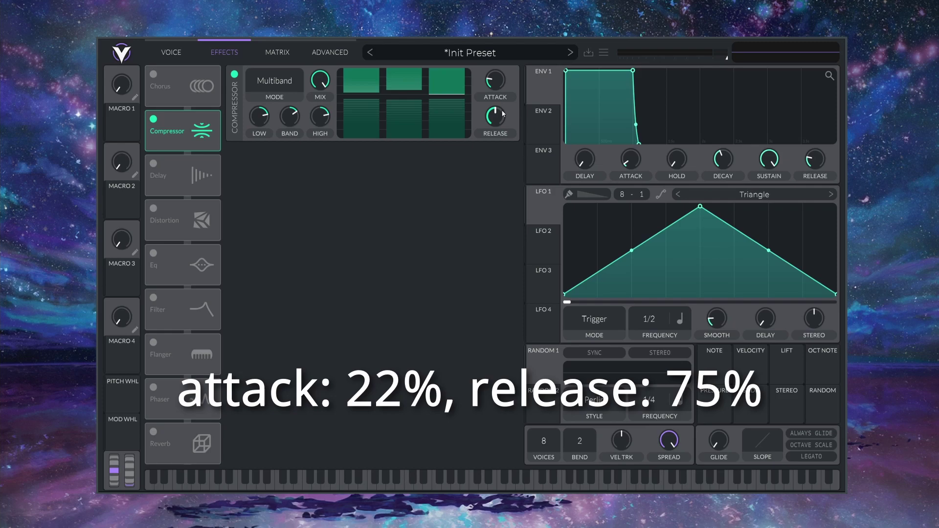
pyautogui.rightClick(503, 113)
pyautogui.click(512, 145)
pyautogui.press('BackSpace')
pyautogui.press('BackSpace')
pyautogui.write('75')
pyautogui.press('Return')
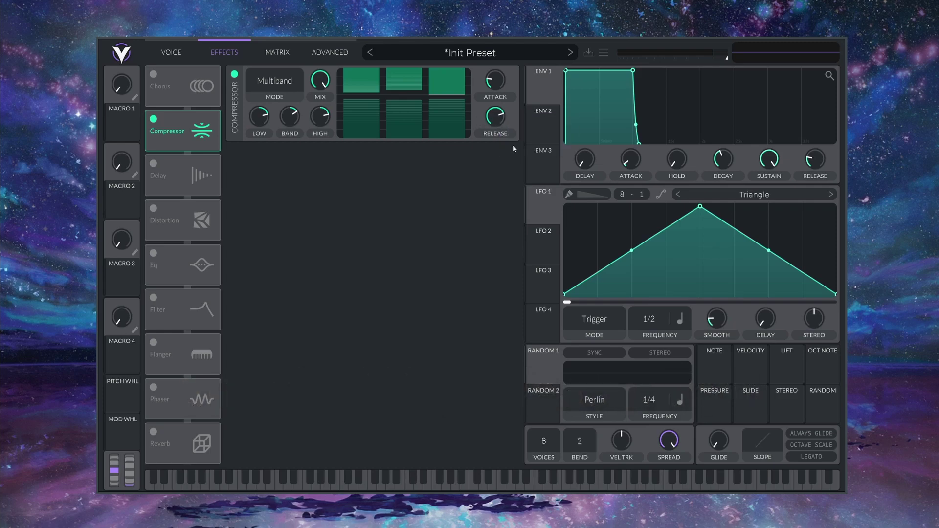
# Replace oscillator 1 with the sampler playing the factory Box Fan sample, transposed up 2
pyautogui.click(175, 53)
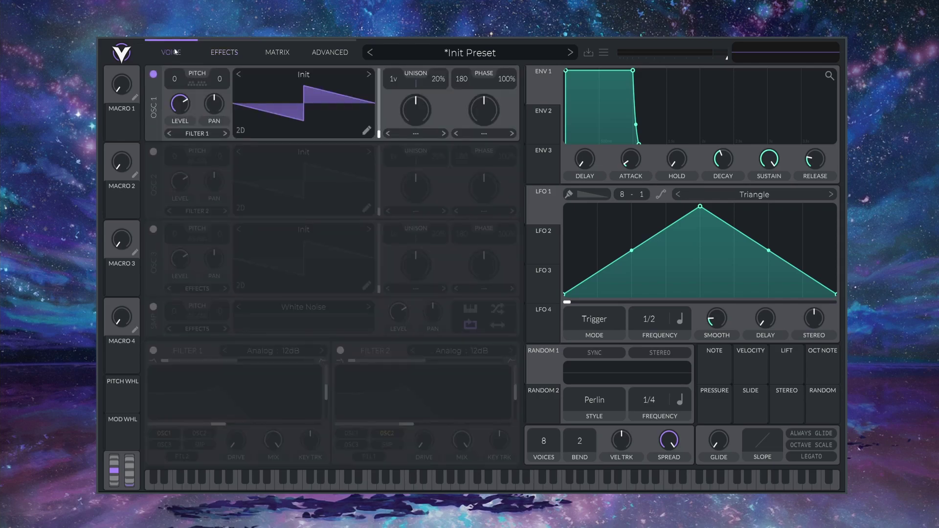
pyautogui.click(153, 74)
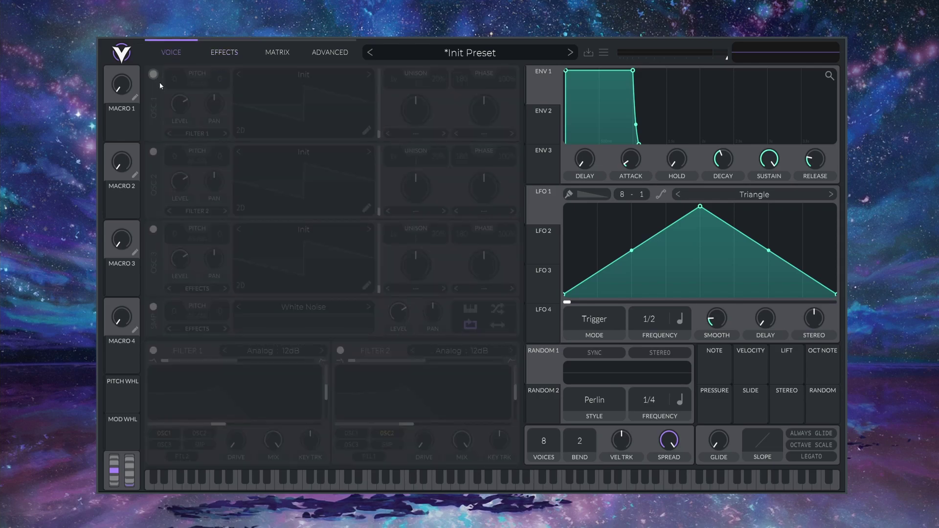
pyautogui.click(153, 307)
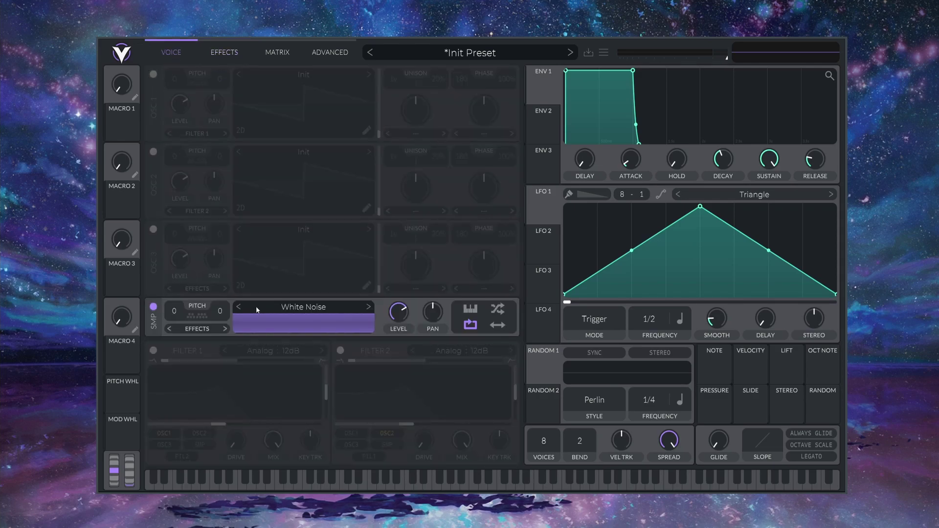
pyautogui.click(285, 309)
pyautogui.click(409, 354)
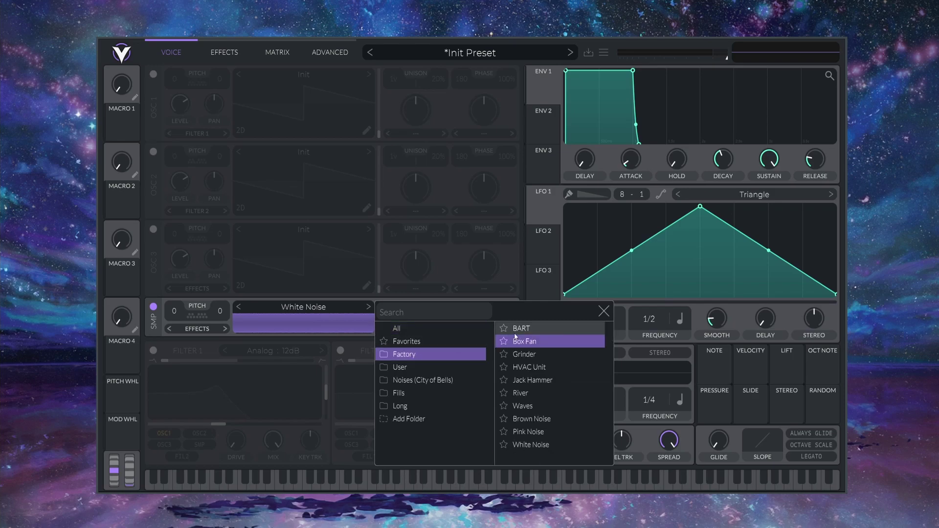
pyautogui.click(538, 342)
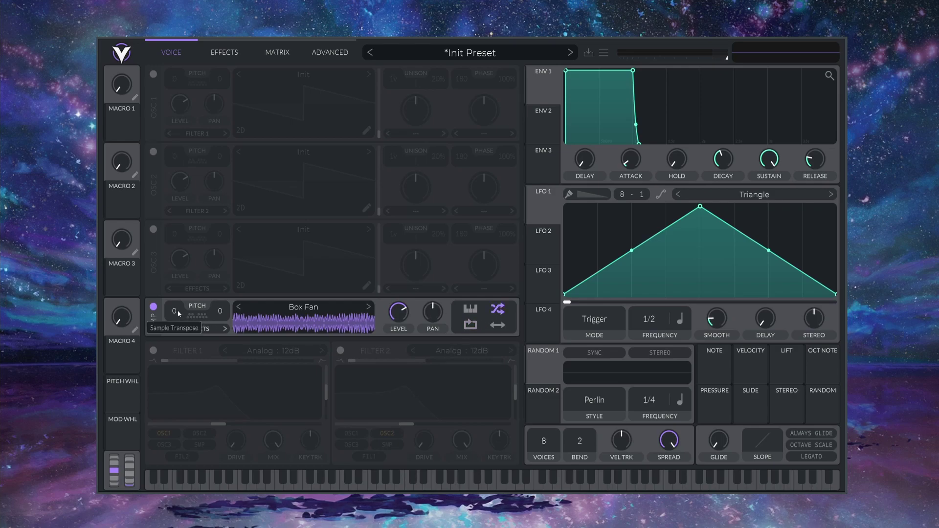
pyautogui.scroll(-1, 181, 304)
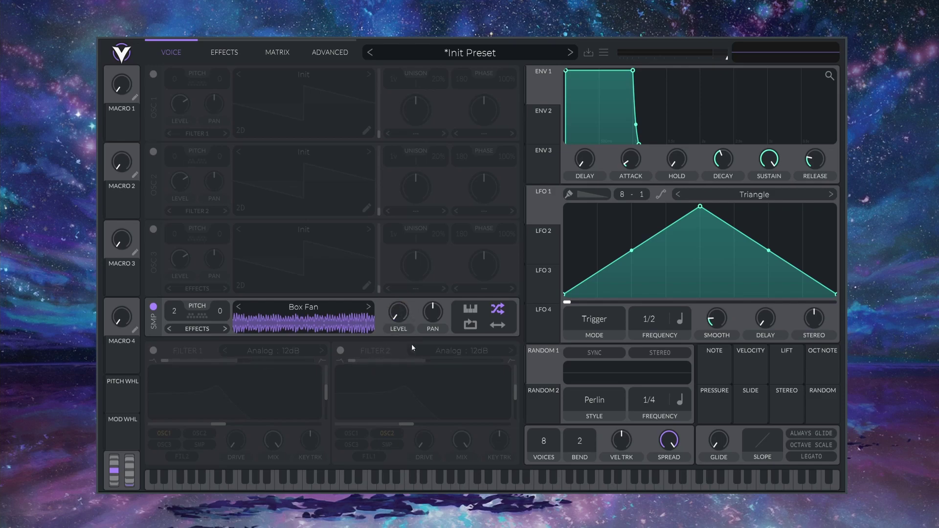
# Give envelope 2 sustain 0 and decay 0.009, and assign it to the sampler level
pyautogui.click(540, 129)
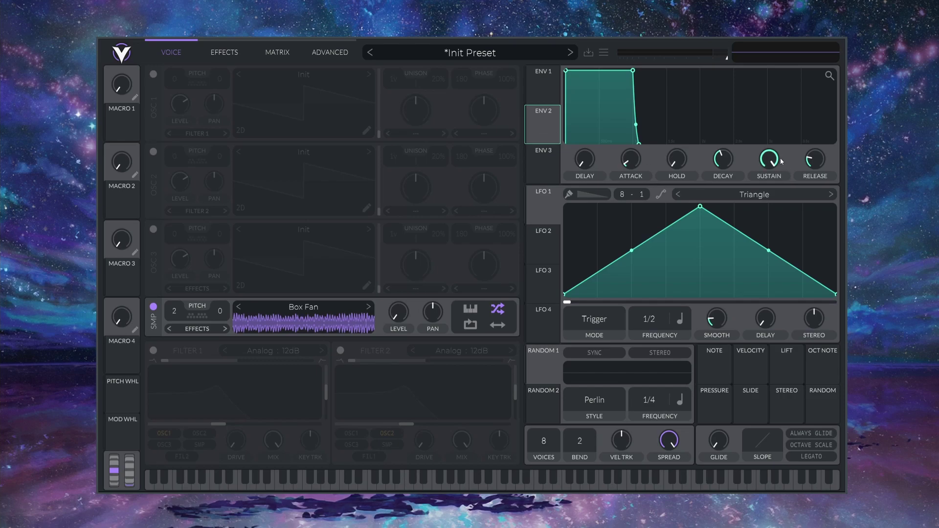
pyautogui.moveTo(781, 162); pyautogui.dragTo(760, 203)
pyautogui.rightClick(723, 158)
pyautogui.click(732, 196)
pyautogui.write('1')
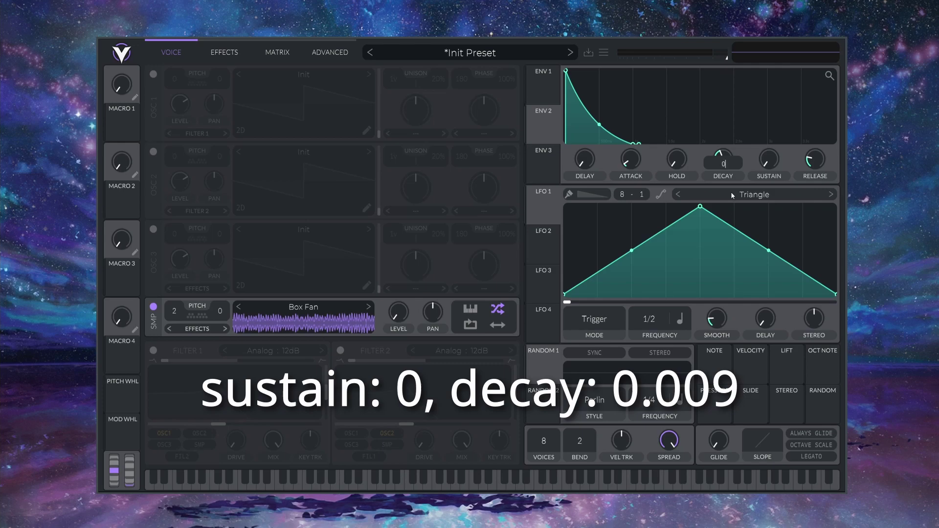
pyautogui.write('9')
pyautogui.press('Return')
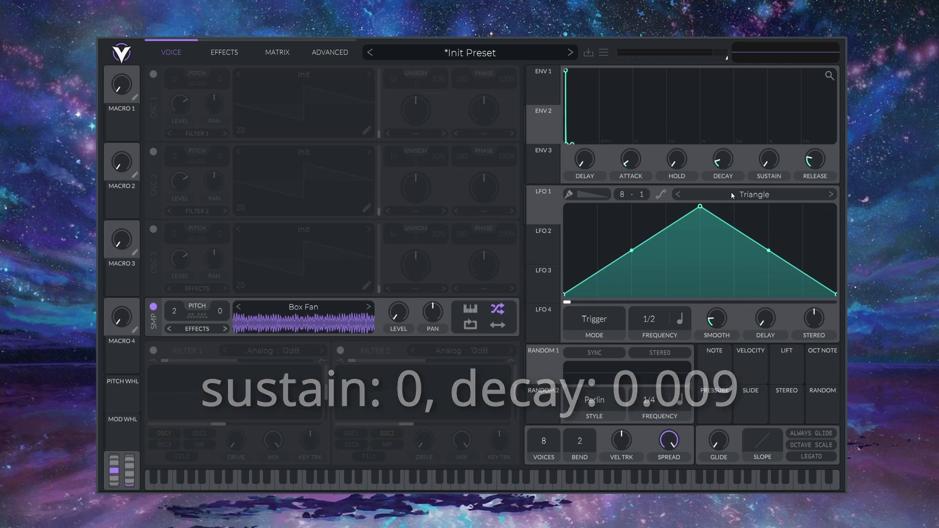
pyautogui.moveTo(547, 119); pyautogui.dragTo(399, 340)
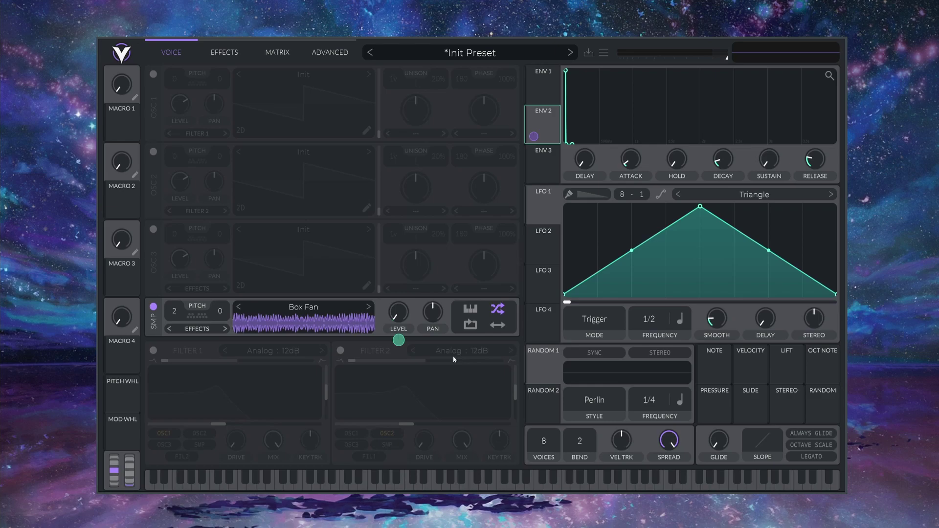
# Enable filter 1 on the sampler and make it a Low High Comb
pyautogui.click(153, 350)
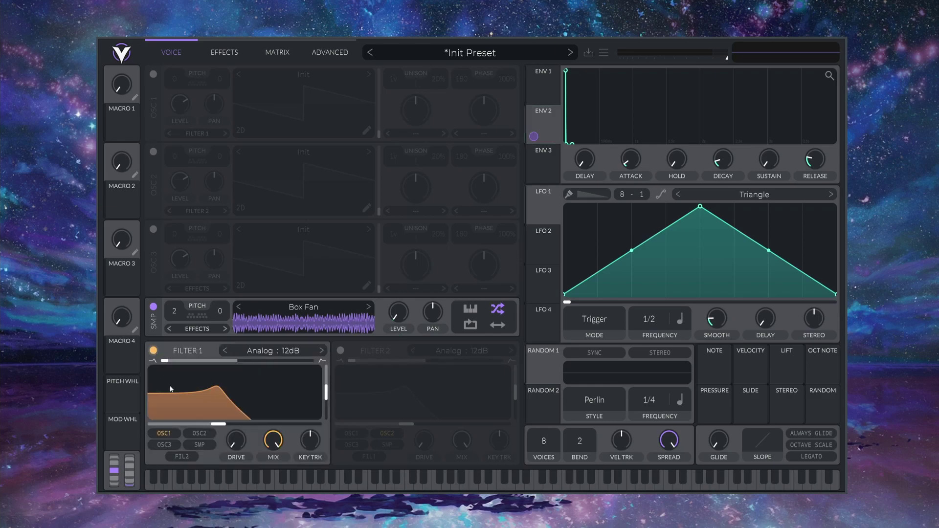
pyautogui.click(198, 445)
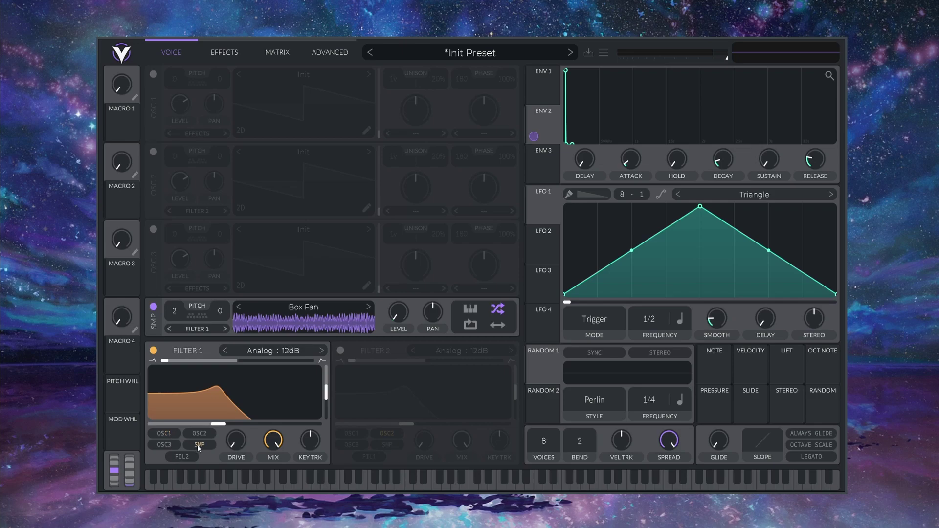
pyautogui.click(267, 352)
pyautogui.click(359, 429)
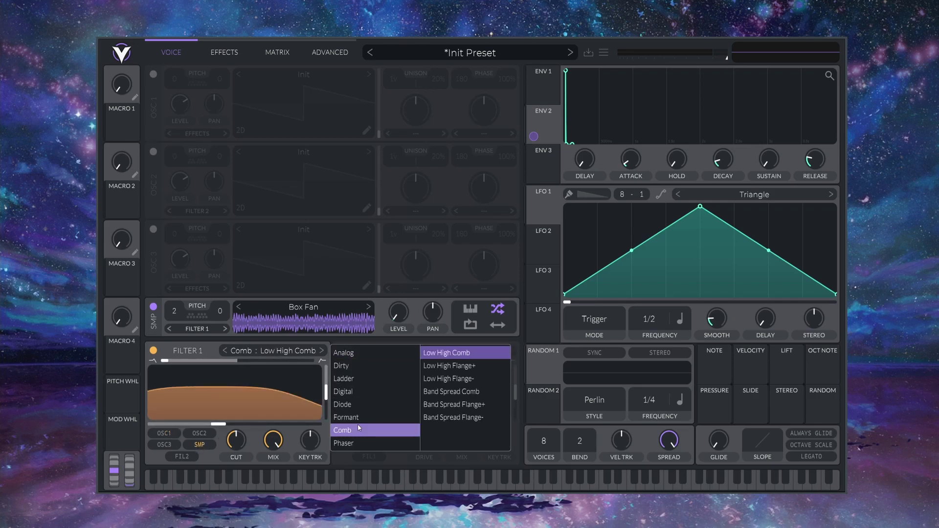
pyautogui.click(357, 424)
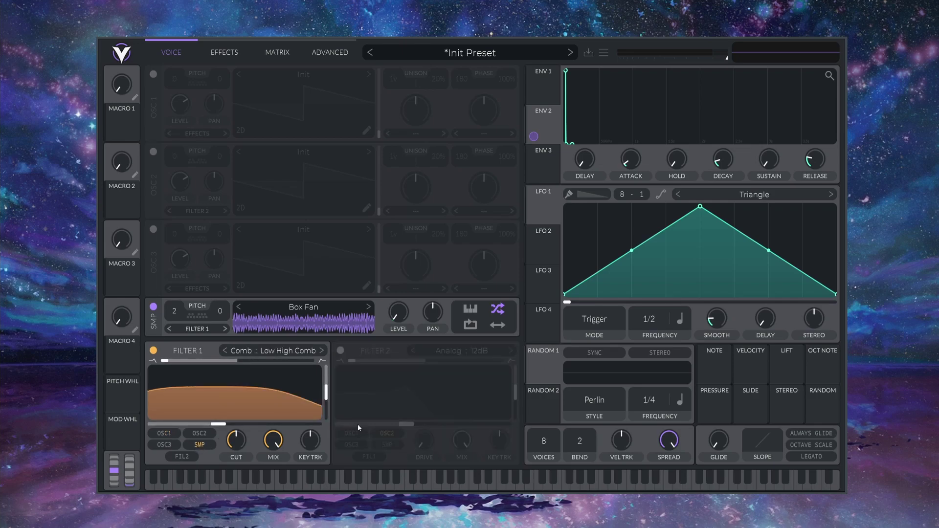
# Set filter 1 blend to 0.1, resonance near 100% and key tracking to 100%
pyautogui.rightClick(165, 361)
pyautogui.click(197, 390)
pyautogui.write('0')
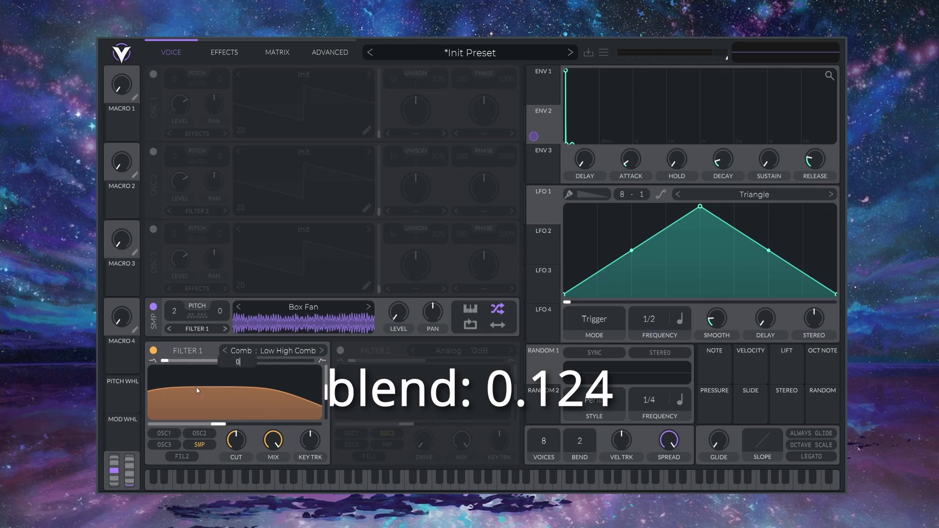
pyautogui.write('.1')
pyautogui.press('Return')
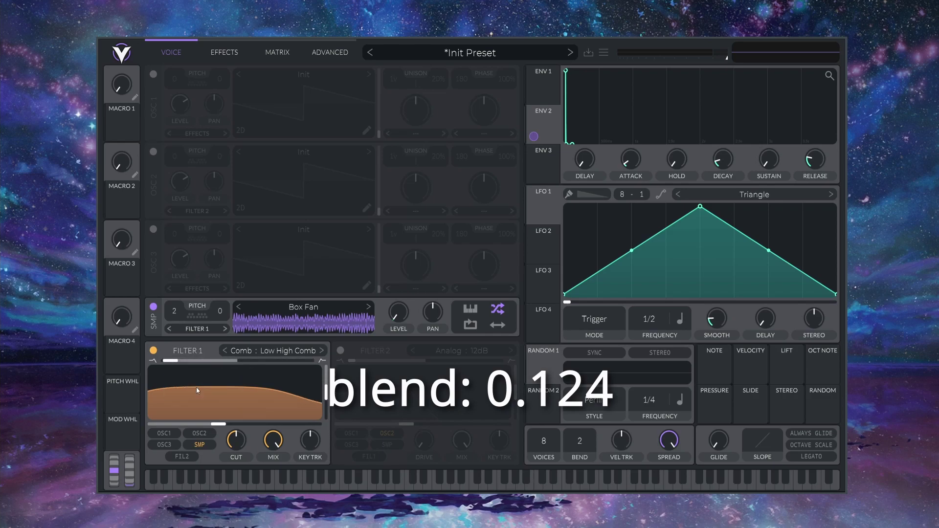
pyautogui.moveTo(328, 398); pyautogui.dragTo(330, 359)
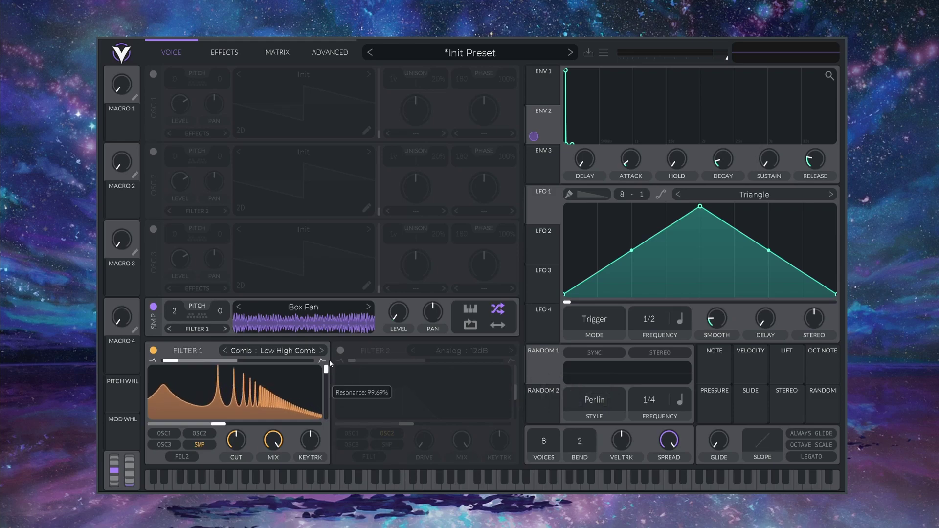
pyautogui.moveTo(310, 440); pyautogui.dragTo(312, 377)
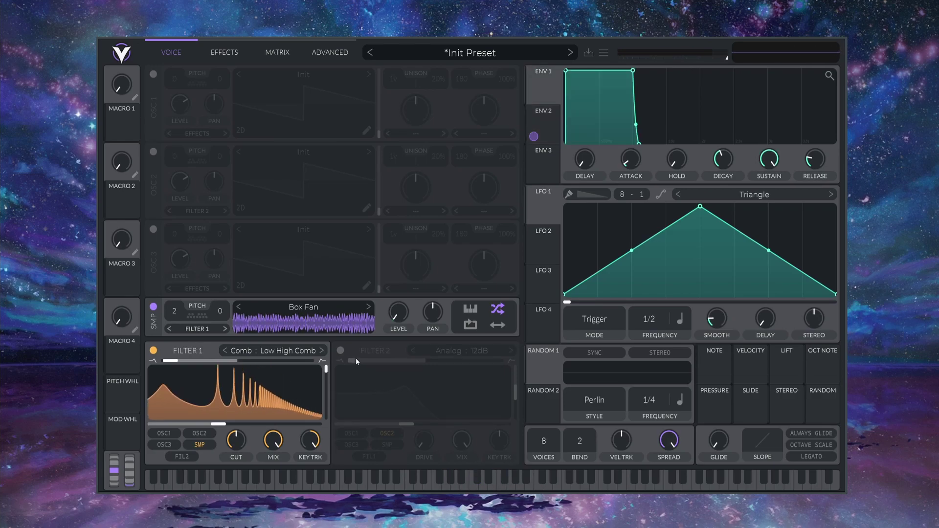
# Make filter 2 a comb with high resonance, lower cutoff and near-max key tracking, then test a note
pyautogui.click(340, 351)
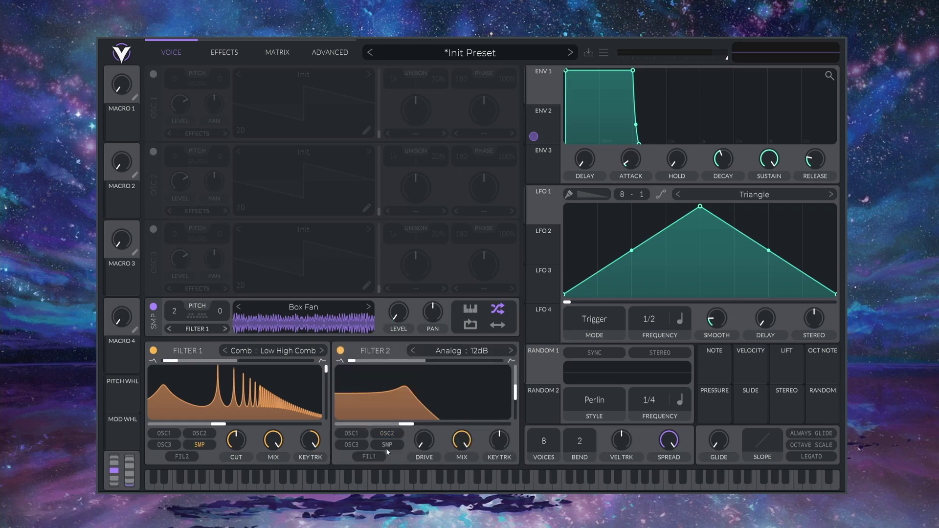
pyautogui.click(457, 351)
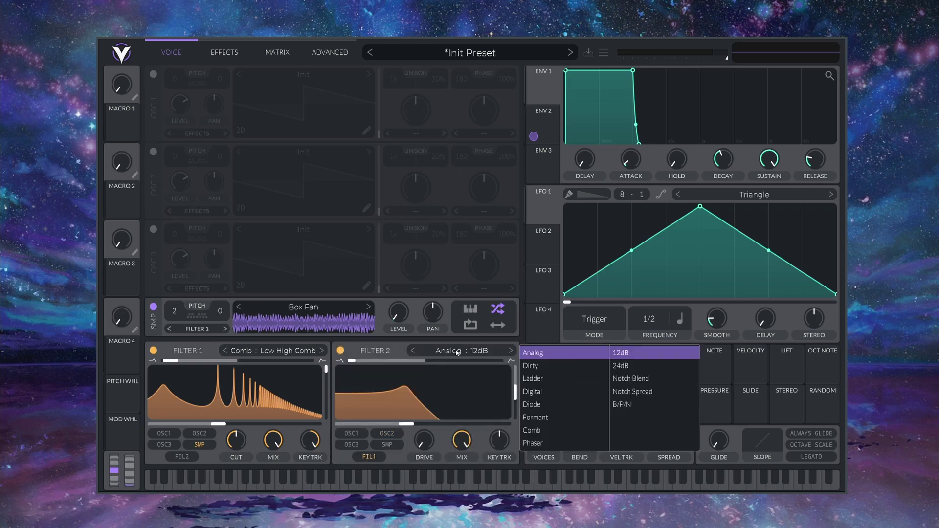
pyautogui.click(527, 426)
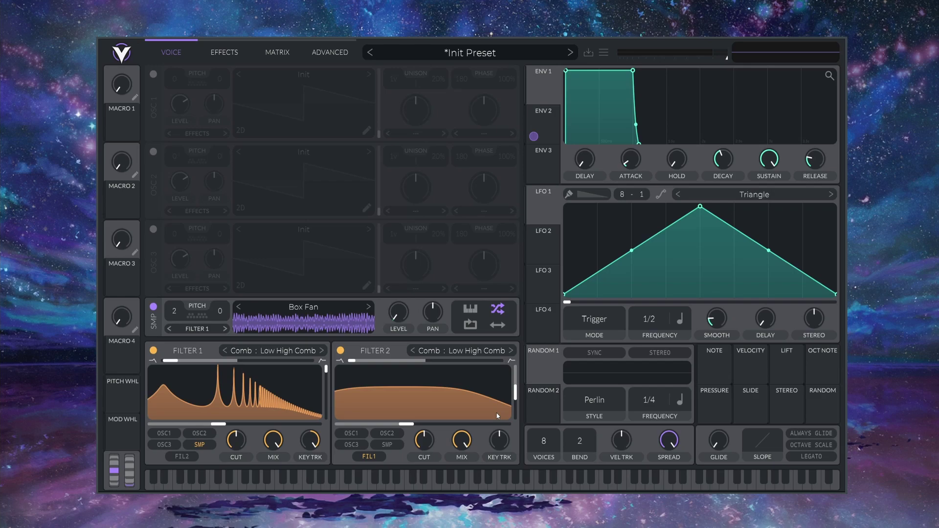
pyautogui.moveTo(515, 392); pyautogui.dragTo(516, 352)
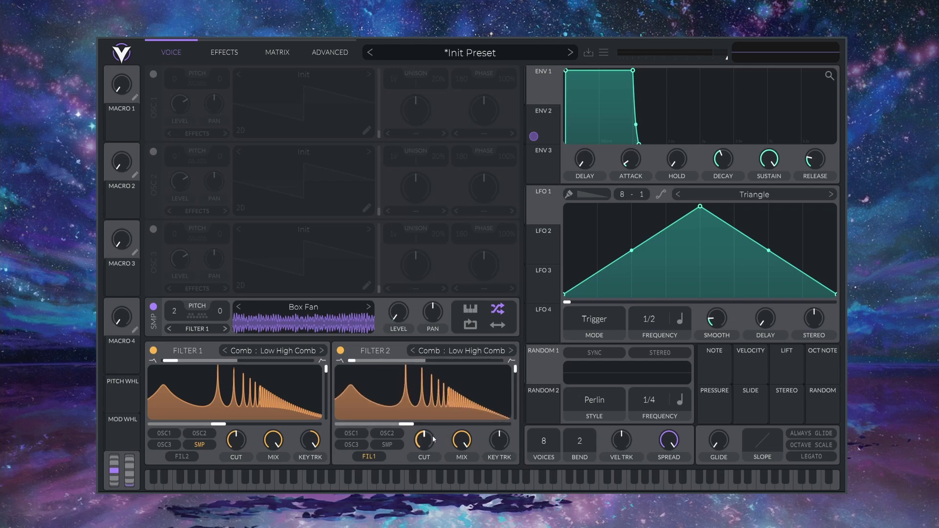
pyautogui.moveTo(433, 436); pyautogui.dragTo(420, 480)
pyautogui.moveTo(505, 439); pyautogui.dragTo(521, 400)
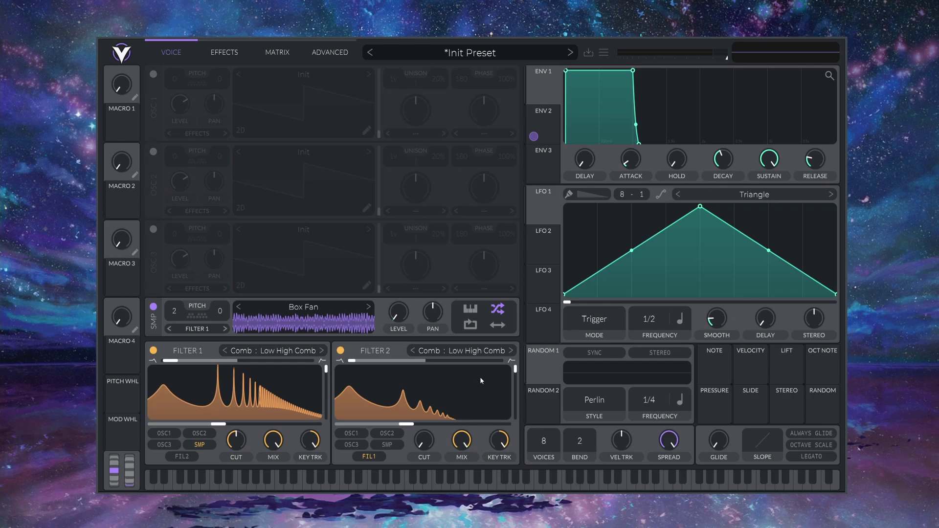
pyautogui.press('e')
# Enable a 4-voice chorus with feedback 11%, a narrowed filter band and mix at 20%
pyautogui.click(218, 56)
pyautogui.click(154, 74)
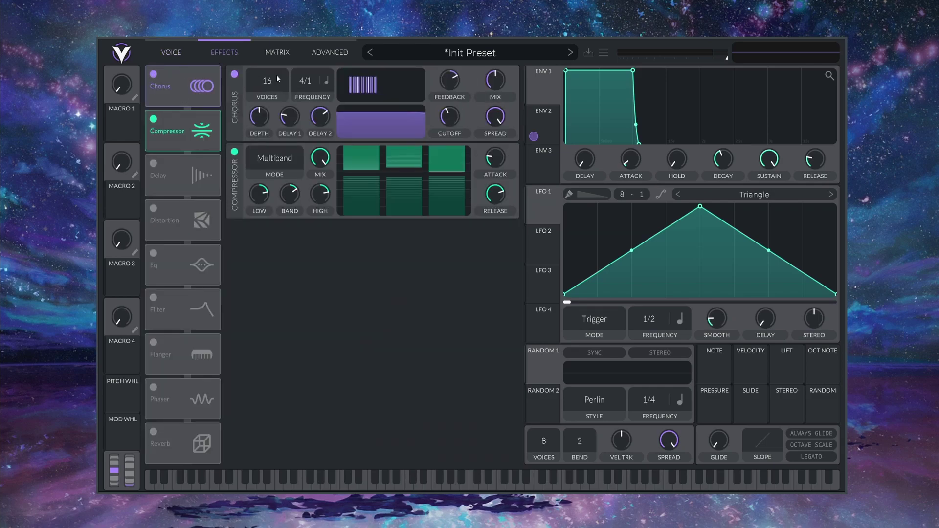
pyautogui.moveTo(265, 106)
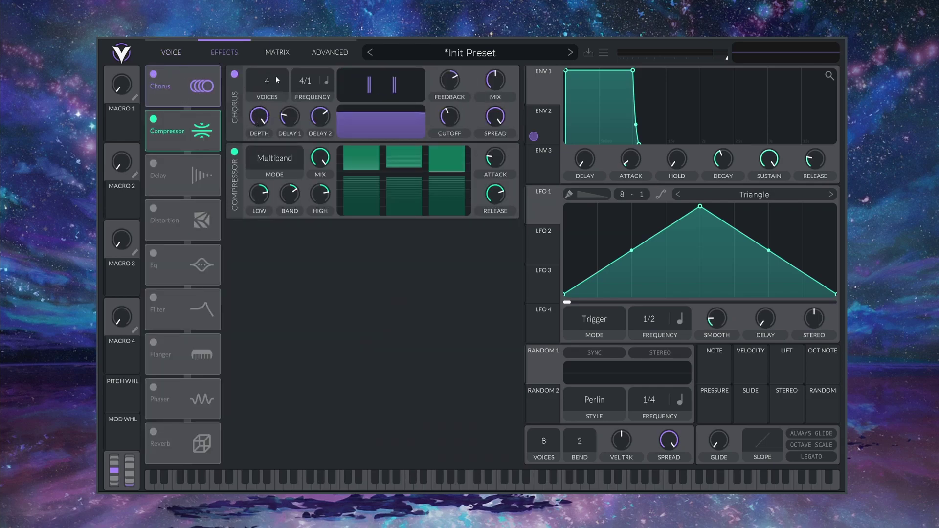
pyautogui.rightClick(445, 83)
pyautogui.click(459, 121)
pyautogui.write('40')
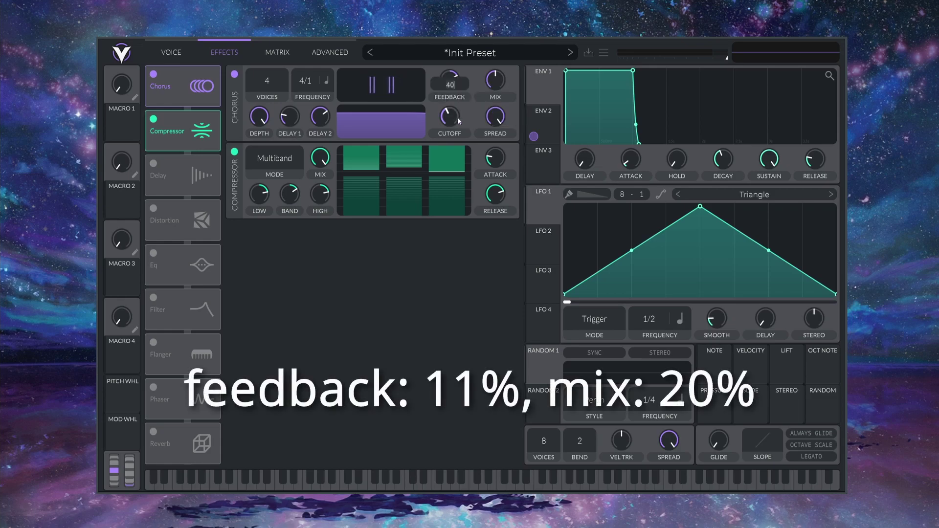
pyautogui.press('Return')
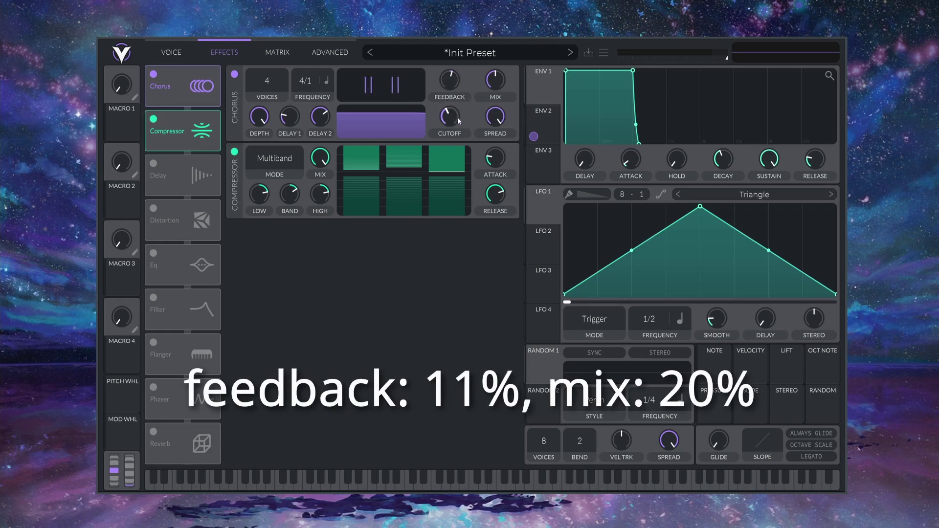
pyautogui.moveTo(414, 122); pyautogui.dragTo(409, 172)
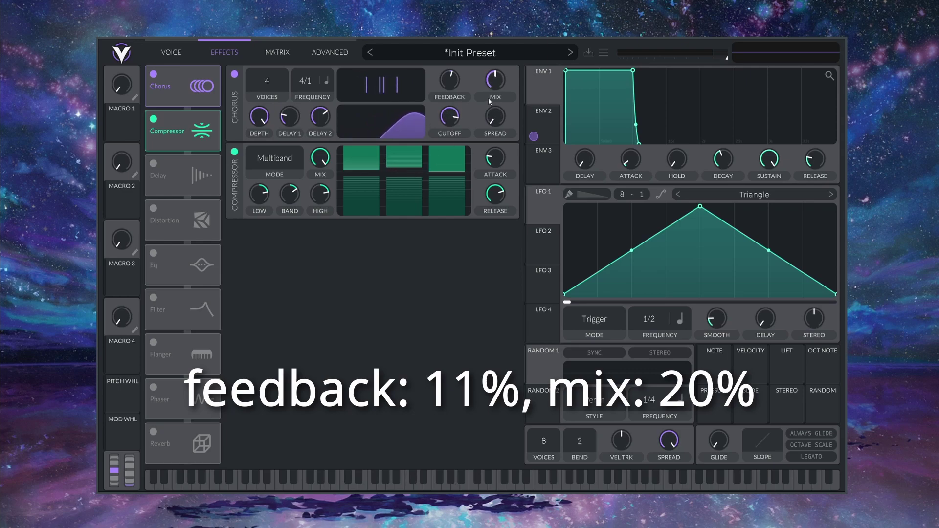
pyautogui.moveTo(489, 101); pyautogui.dragTo(468, 222)
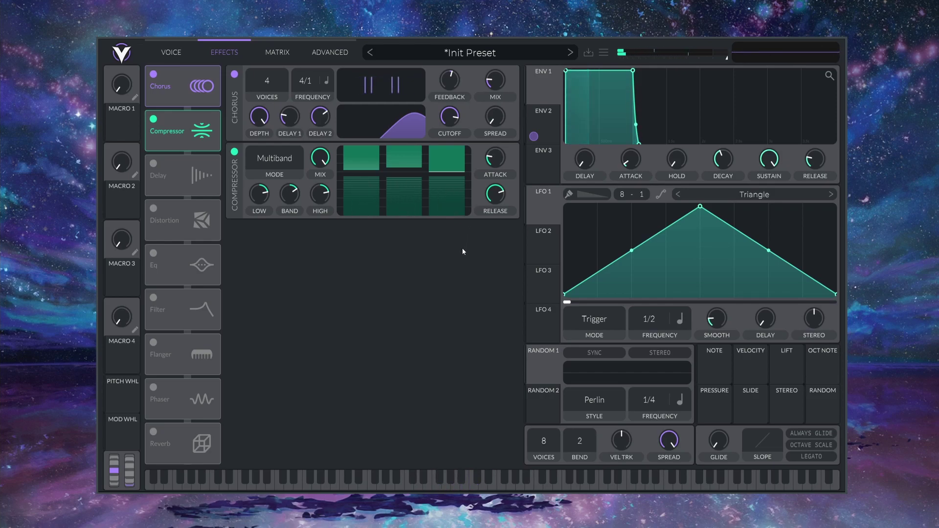
# Enable the EQ below the compressor with a low cut at 67.52
pyautogui.click(166, 257)
pyautogui.moveTo(166, 256); pyautogui.dragTo(188, 178)
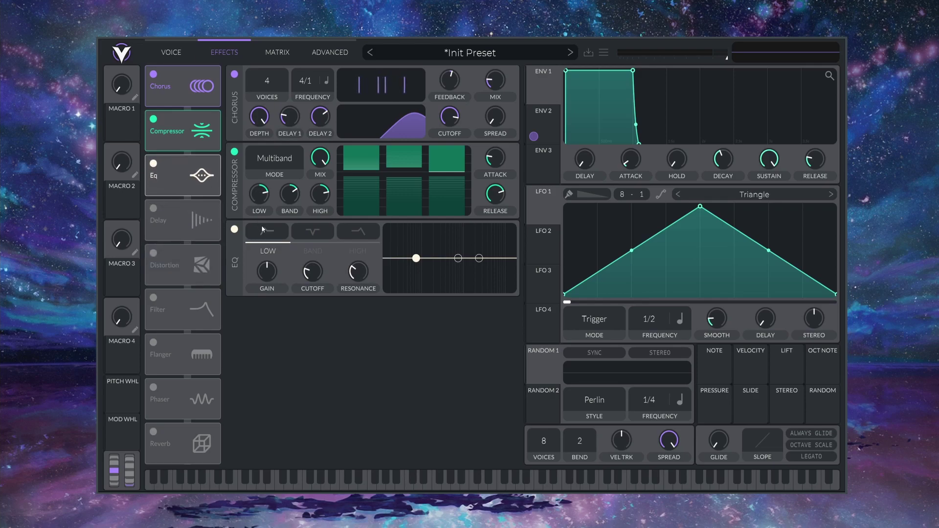
pyautogui.click(267, 231)
pyautogui.rightClick(318, 269)
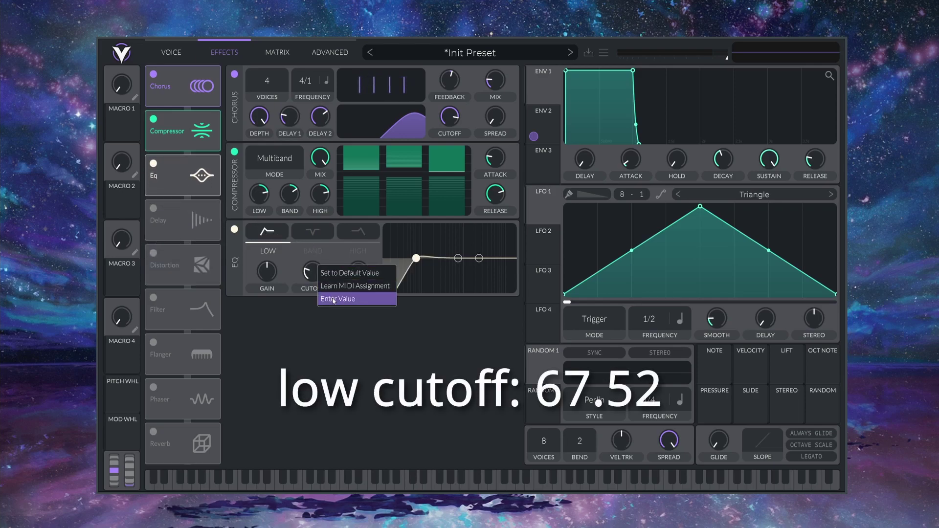
pyautogui.click(334, 300)
pyautogui.write('40')
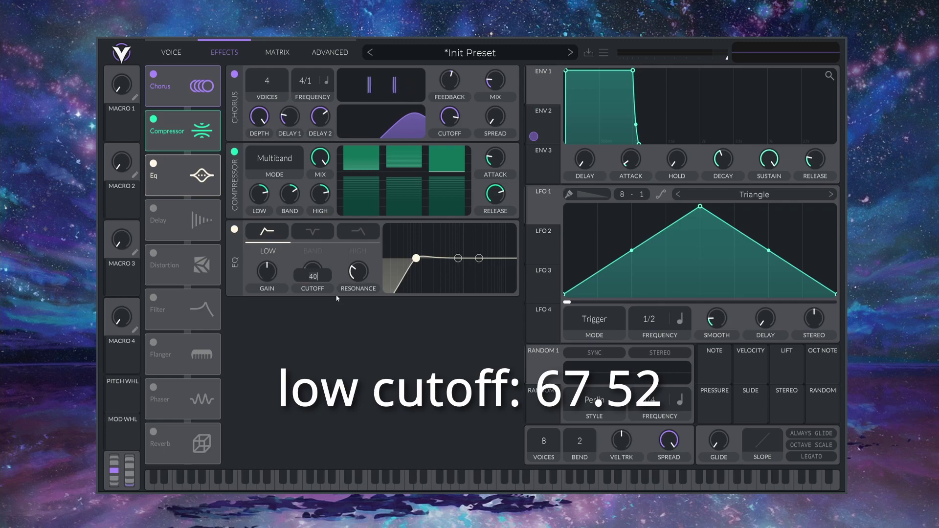
pyautogui.write('.52')
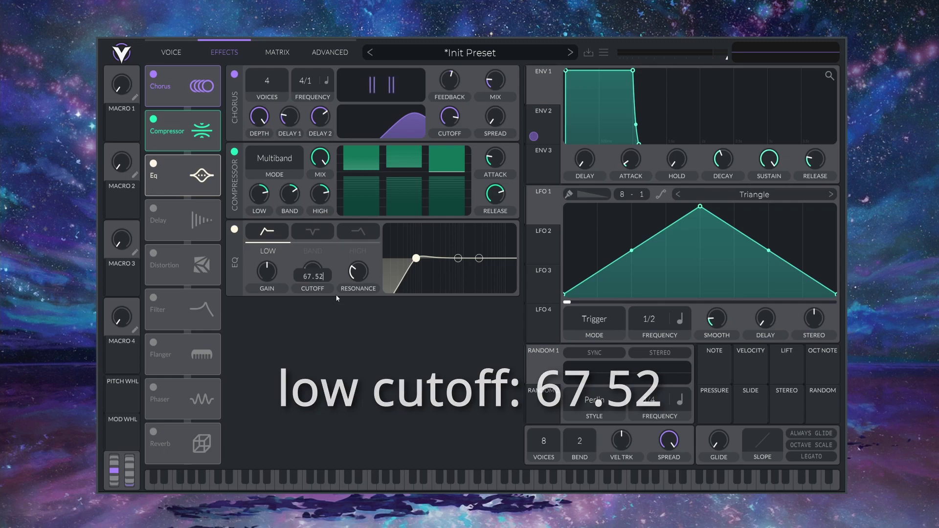
pyautogui.press('Return')
# Set the EQ middle band to gain 5.5 and resonance 5.87
pyautogui.click(318, 251)
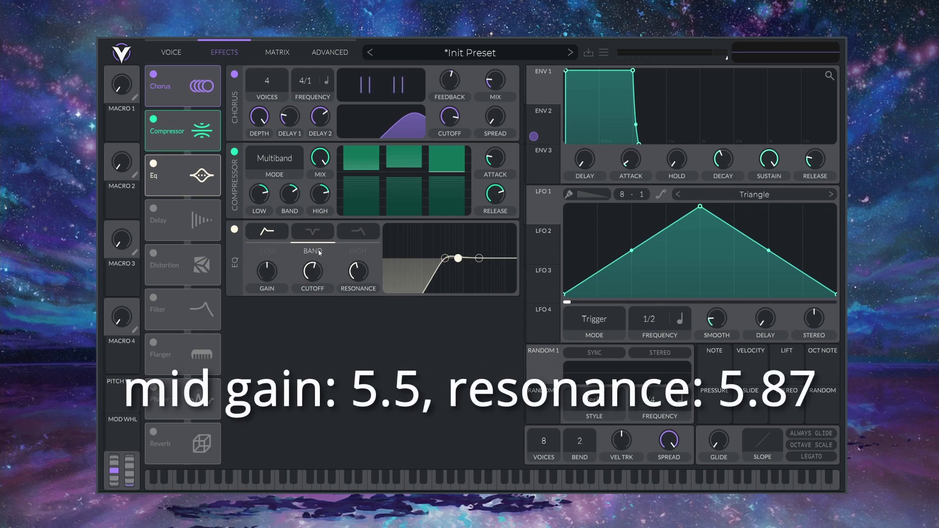
pyautogui.rightClick(277, 271)
pyautogui.click(293, 302)
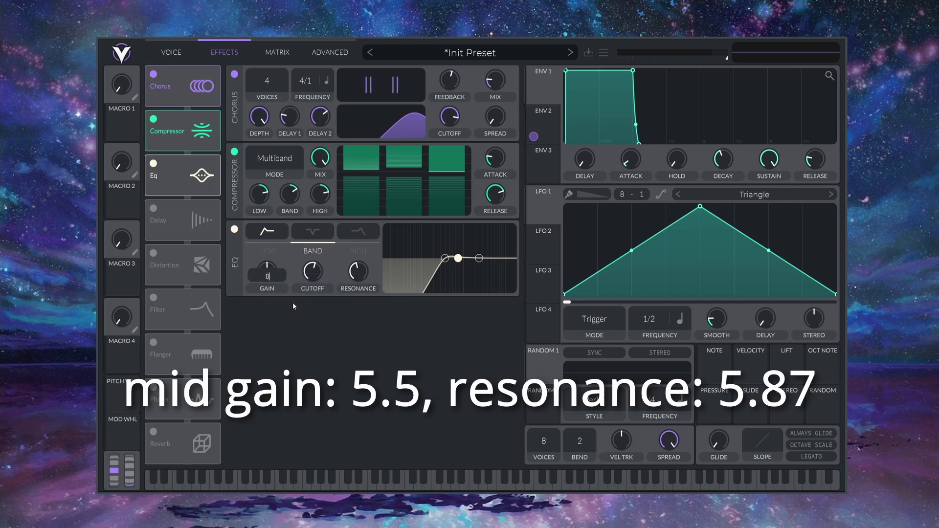
pyautogui.write('5.5')
pyautogui.press('Return')
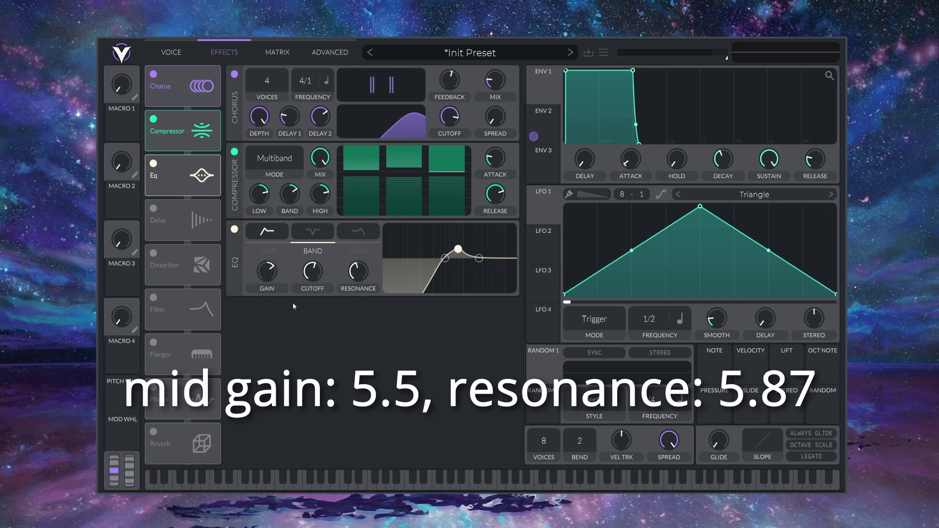
pyautogui.rightClick(352, 274)
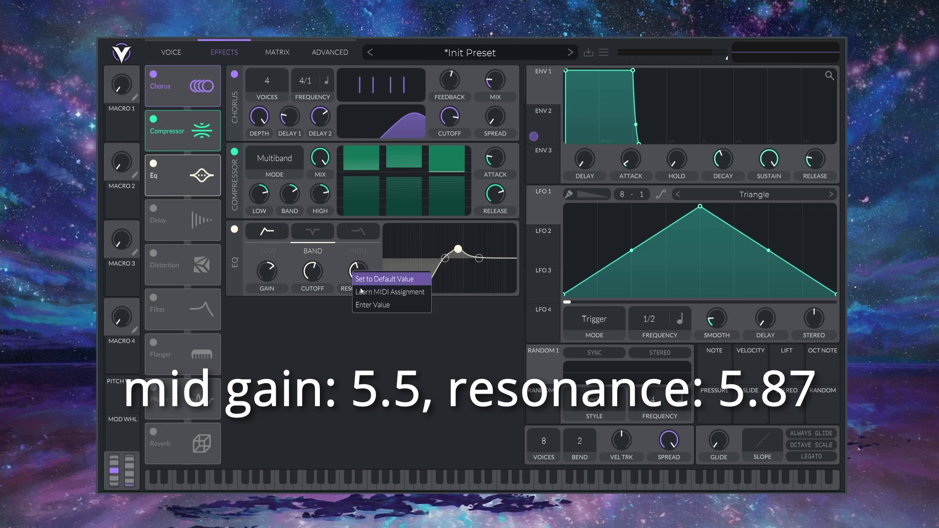
pyautogui.click(364, 307)
pyautogui.write('5.87')
pyautogui.press('Return')
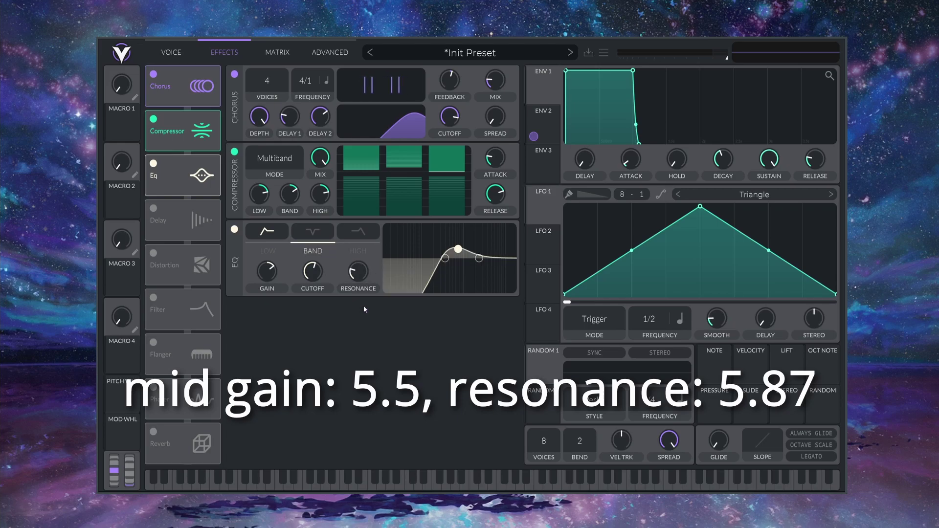
# Set the EQ high band to gain -10 with cutoff 97
pyautogui.click(358, 232)
pyautogui.rightClick(268, 269)
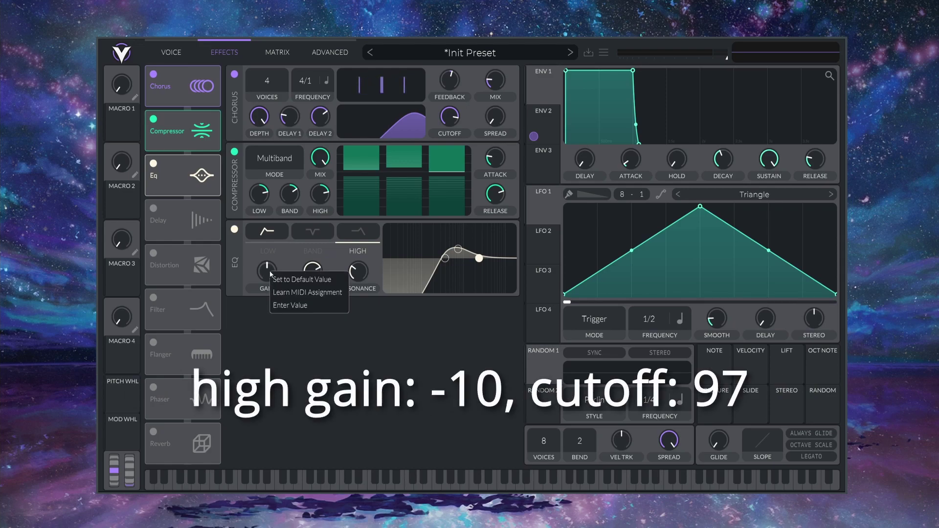
pyautogui.click(286, 306)
pyautogui.write('-10')
pyautogui.press('Return')
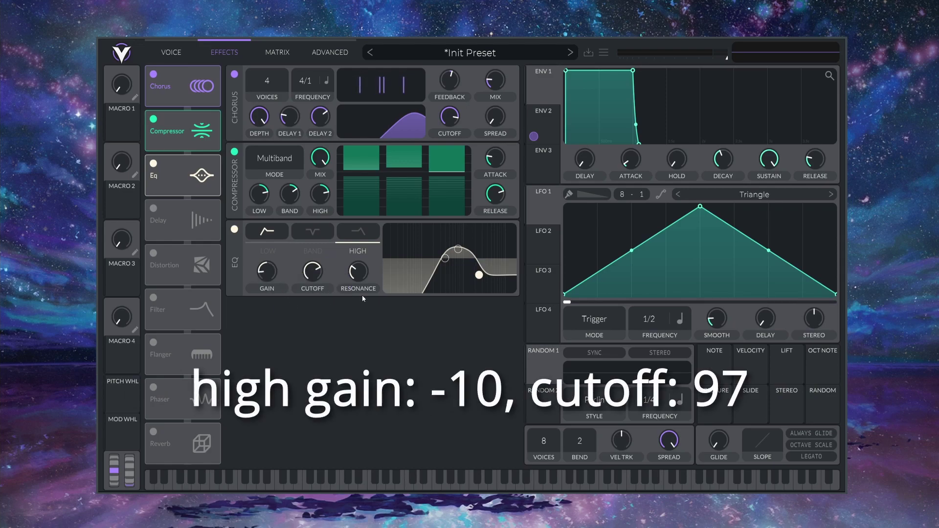
pyautogui.rightClick(323, 272)
pyautogui.click(344, 303)
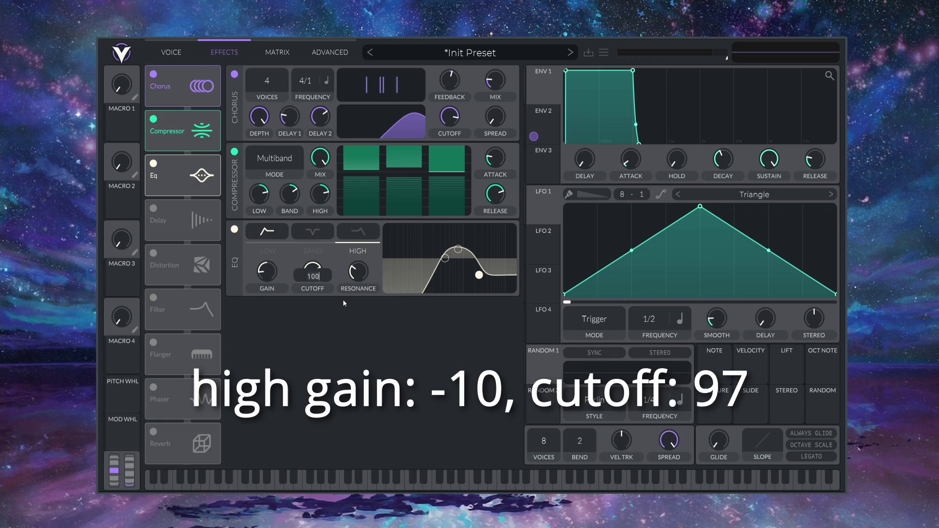
pyautogui.write('97')
pyautogui.press('Return')
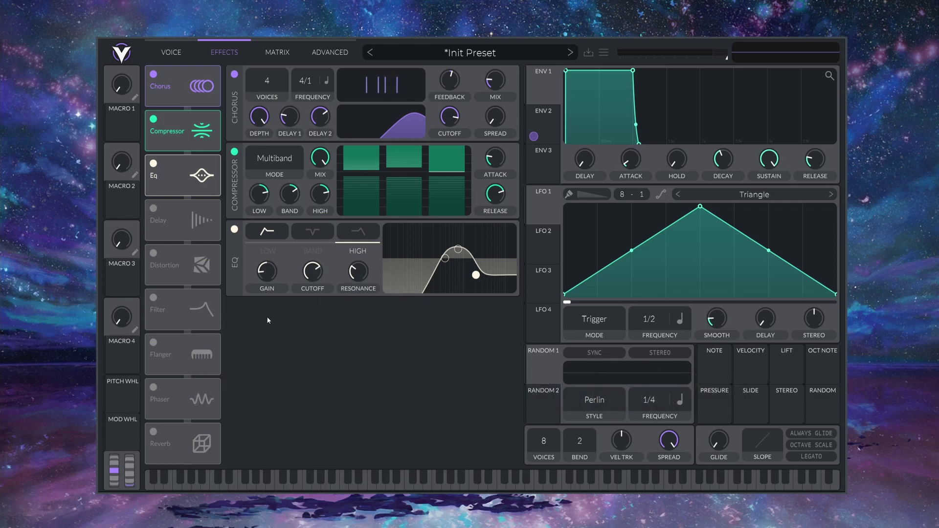
# Enable the reverb after the EQ, raise its pre high cut and select its high tone point
pyautogui.click(153, 431)
pyautogui.moveTo(188, 446); pyautogui.dragTo(221, 234)
pyautogui.moveTo(267, 312)
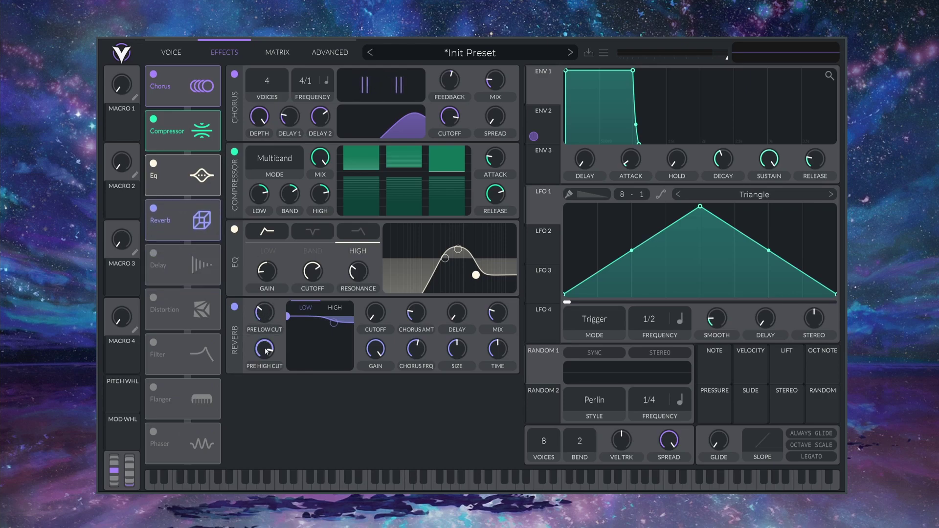
pyautogui.moveTo(265, 348); pyautogui.dragTo(265, 340)
pyautogui.click(334, 323)
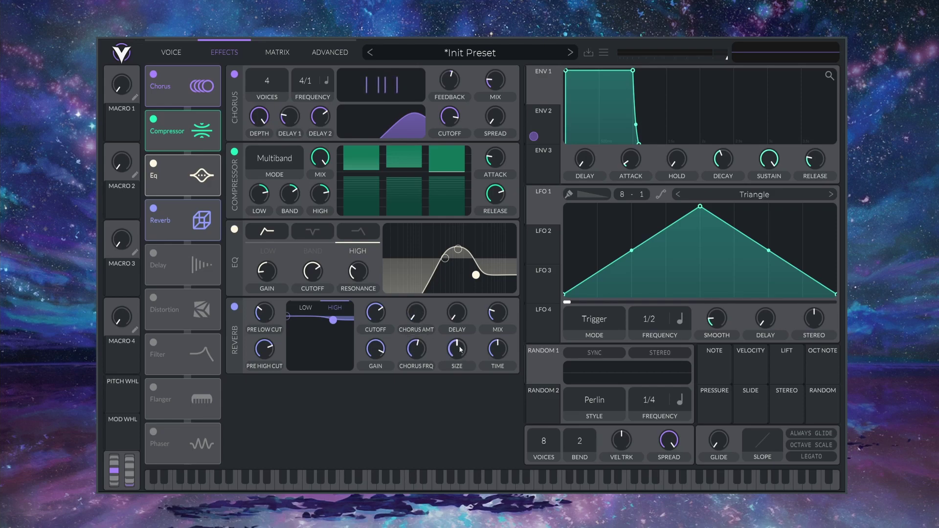
pyautogui.moveTo(459, 348)
pyautogui.moveTo(501, 351)
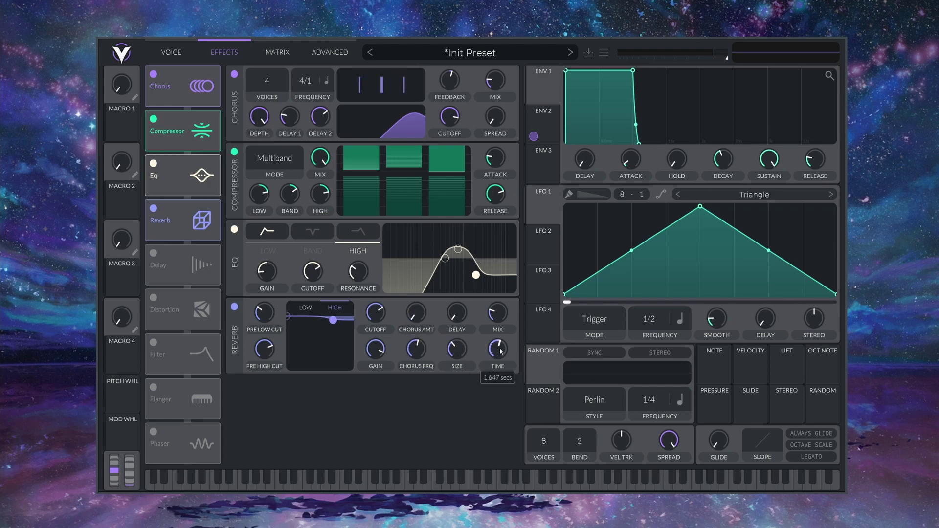
pyautogui.moveTo(494, 316)
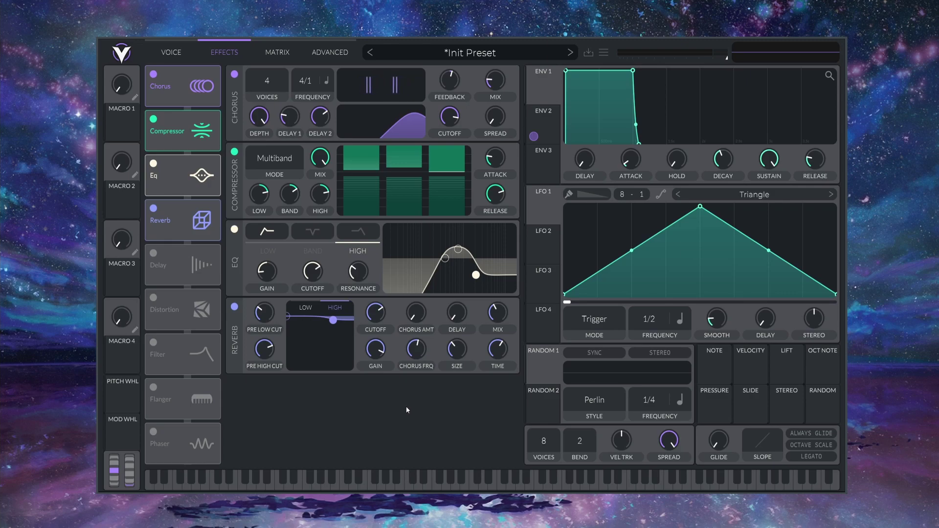
# Increase velocity tracking and play a note to test the sound
pyautogui.moveTo(621, 446); pyautogui.dragTo(555, 427)
pyautogui.press('a')
pyautogui.press('a')
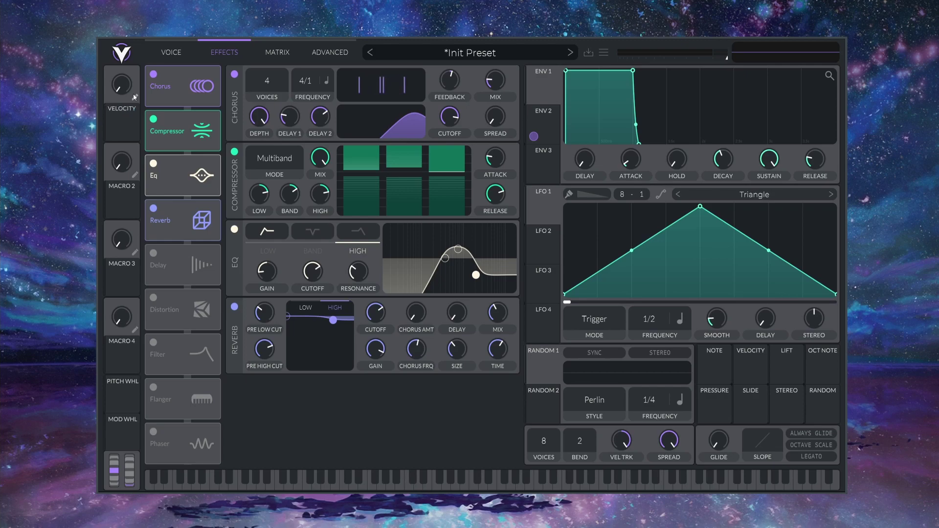
# Route the Velocity macro to the EQ high gain with a modulation amount of 11.26
pyautogui.moveTo(121, 117); pyautogui.dragTo(267, 270)
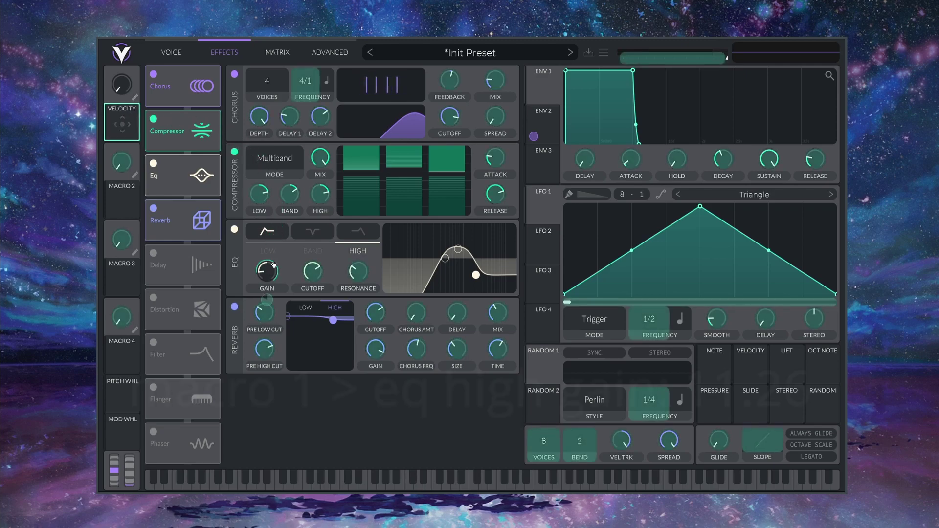
pyautogui.rightClick(266, 299)
pyautogui.click(287, 381)
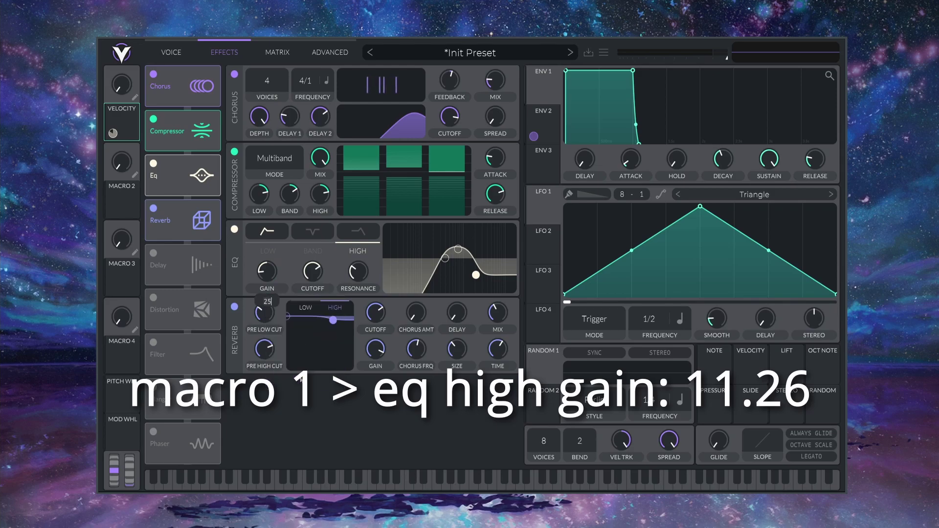
pyautogui.write('11.26')
pyautogui.press('Return')
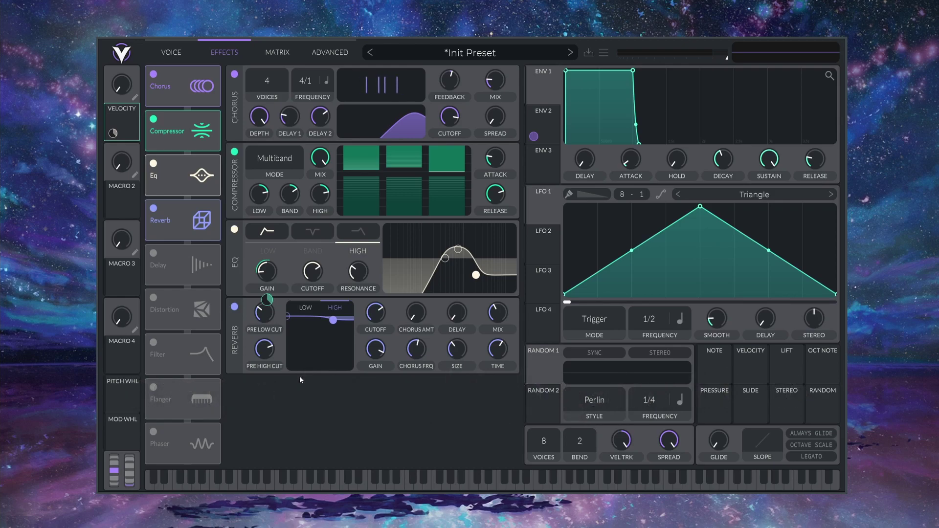
# Route the Velocity macro to envelope 2's decay at 0.072, then turn it to full to test
pyautogui.click(549, 120)
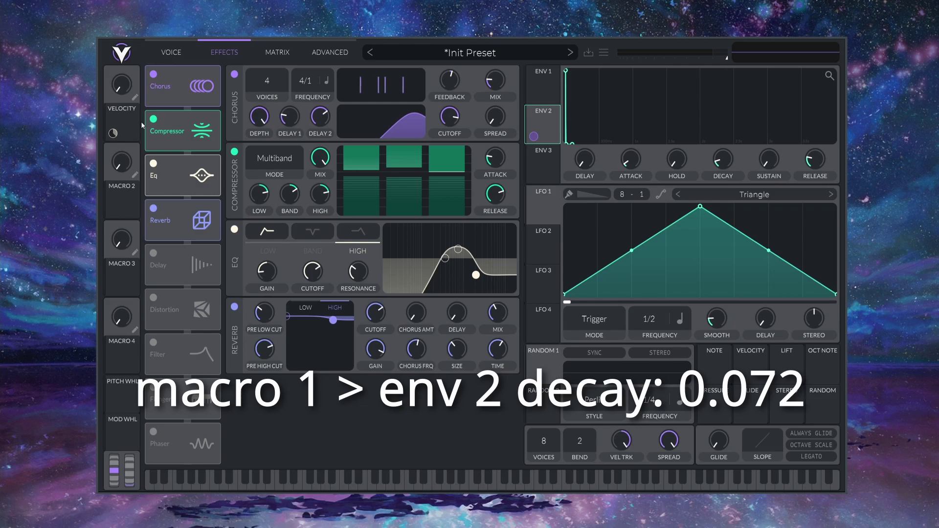
pyautogui.moveTo(113, 133); pyautogui.dragTo(724, 159)
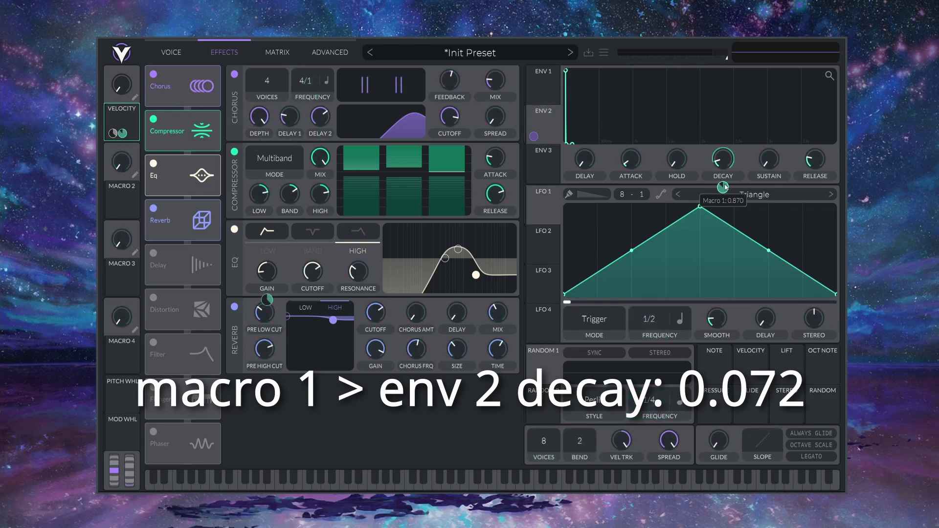
pyautogui.rightClick(725, 187)
pyautogui.click(738, 264)
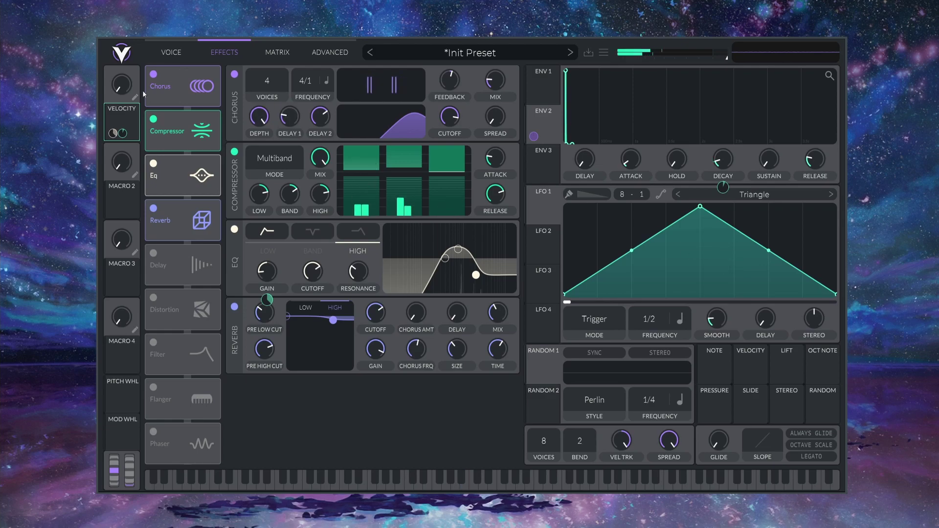
pyautogui.moveTo(121, 84); pyautogui.dragTo(122, 54)
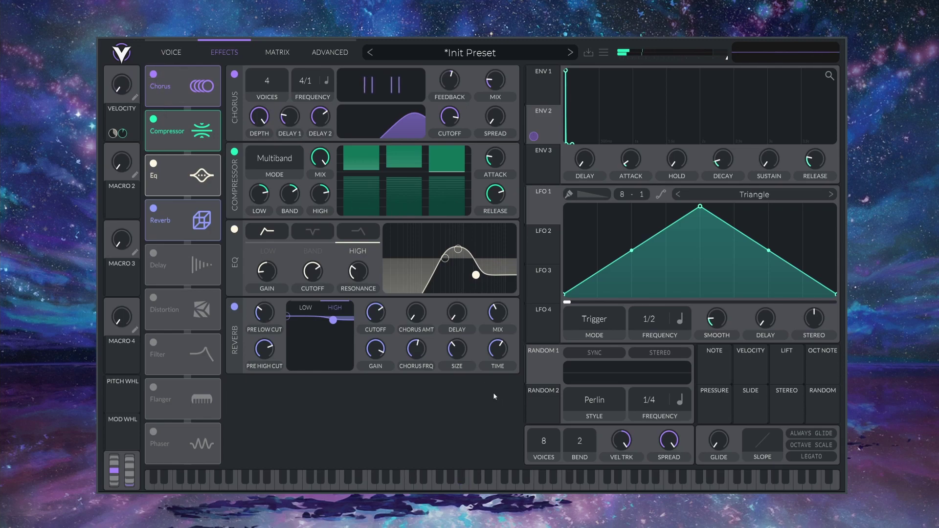
# Route the Velocity macro to envelope 1's release with a modulation amount of 0.369
pyautogui.click(550, 75)
pyautogui.moveTo(122, 132); pyautogui.dragTo(815, 159)
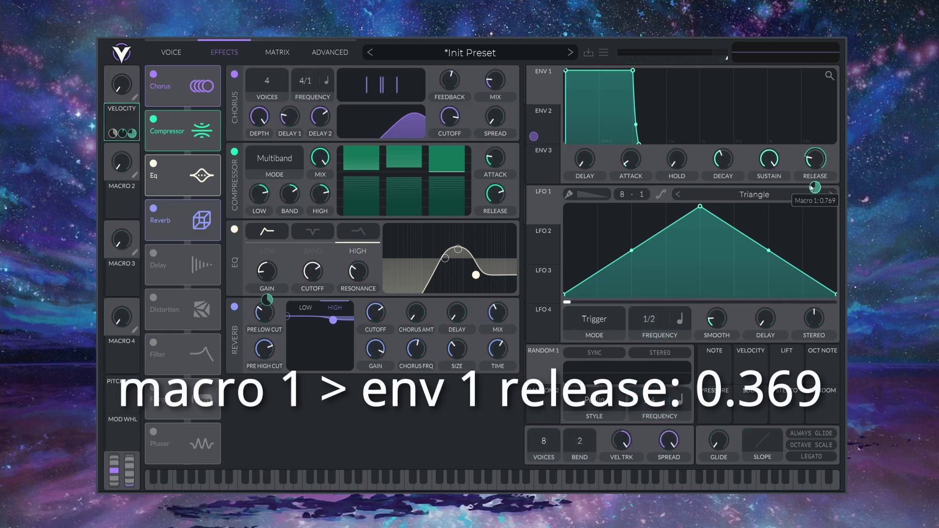
pyautogui.rightClick(816, 187)
pyautogui.click(759, 268)
pyautogui.write('0.36')
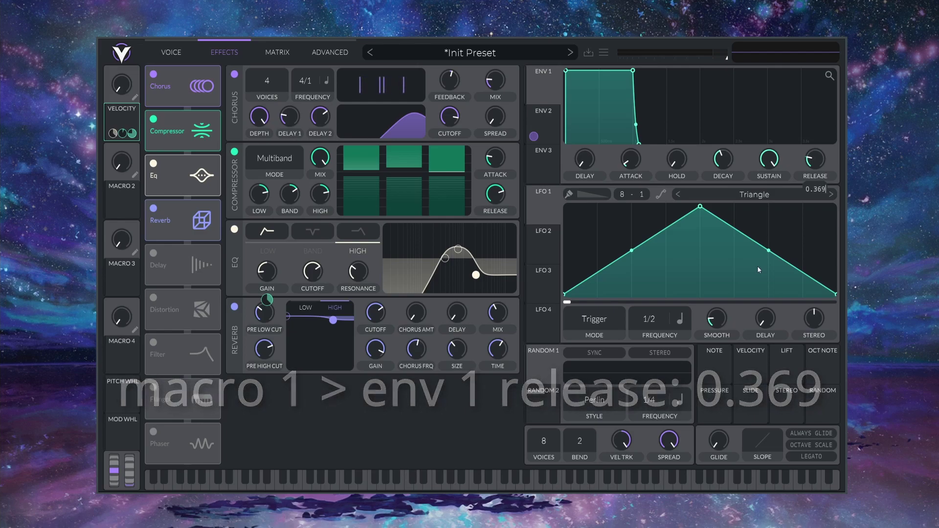
pyautogui.write('9')
pyautogui.press('Return')
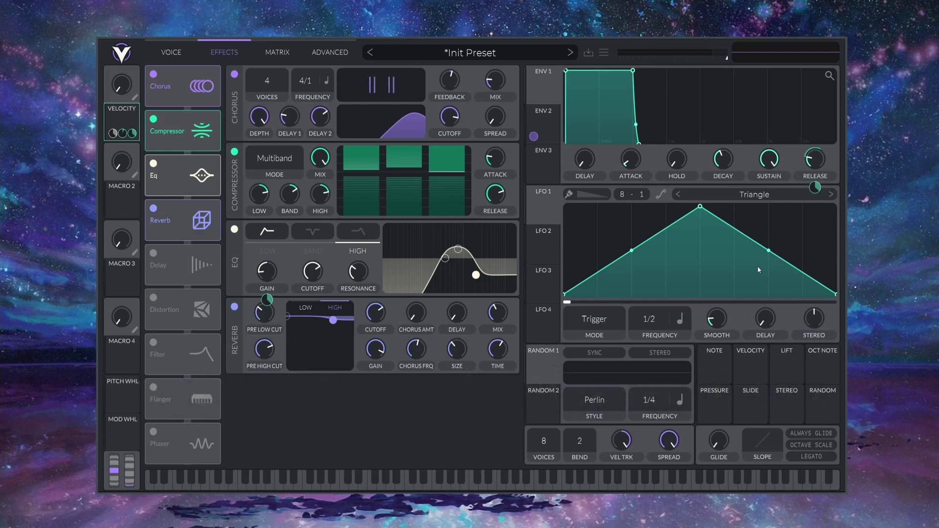
# Raise the Velocity macro, assign note velocity to drive it, and play notes to compare
pyautogui.moveTo(121, 87)
pyautogui.moveTo(121, 87); pyautogui.dragTo(121, 49)
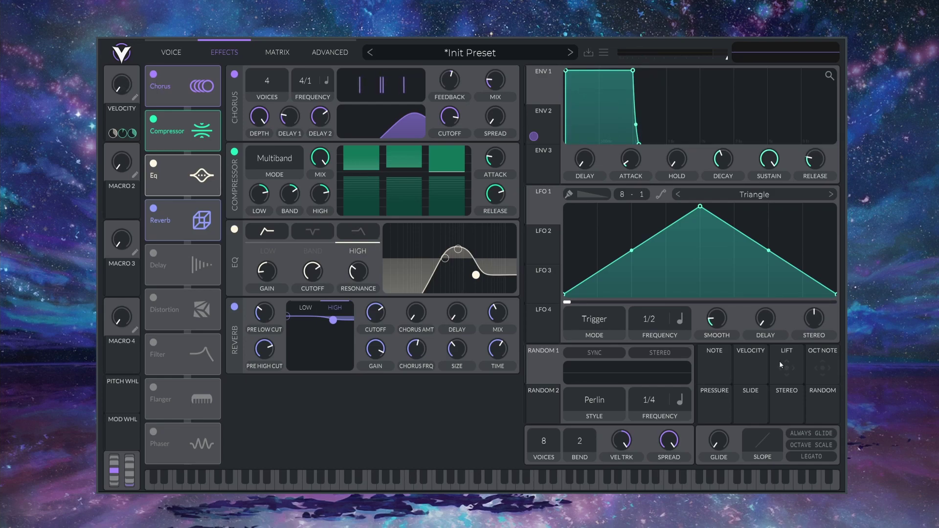
pyautogui.moveTo(752, 367); pyautogui.dragTo(132, 91)
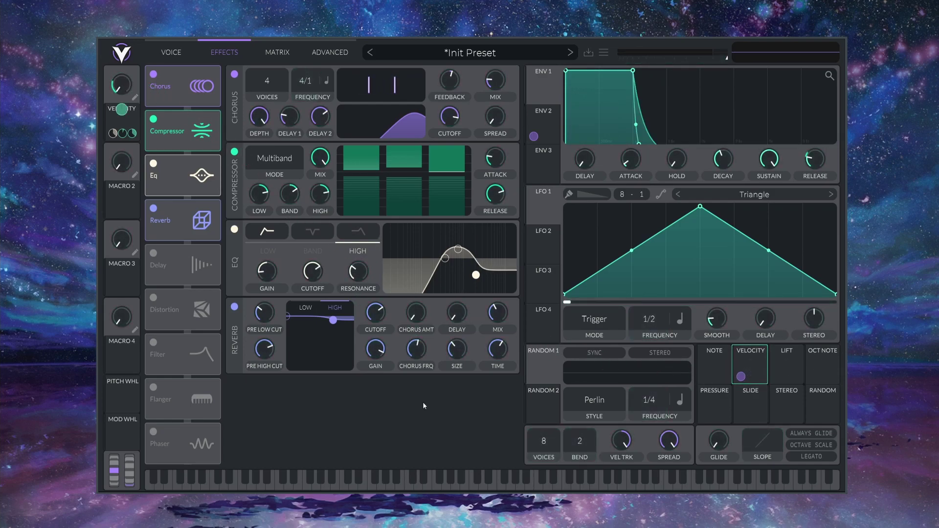
pyautogui.press('a')
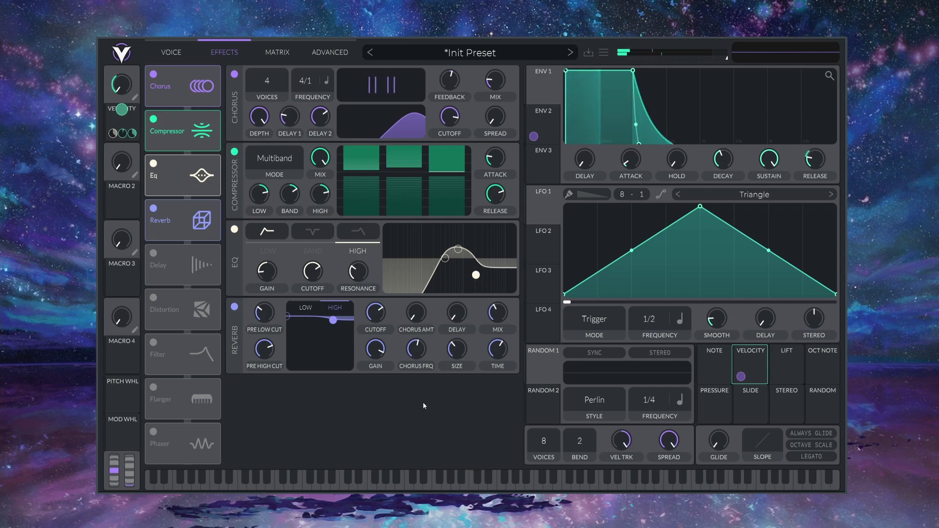
pyautogui.press('a')
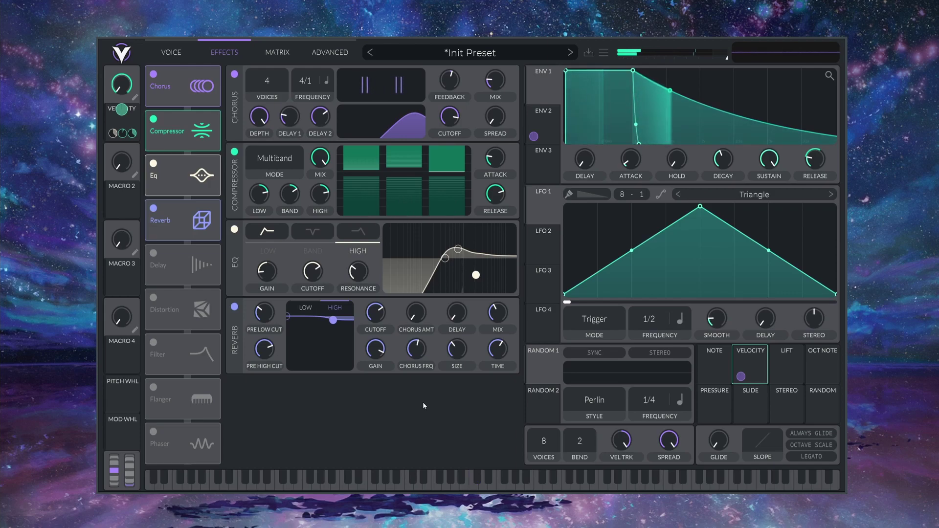
# Show the oscillator and filter page, play a note, and load the Factory BART sample
pyautogui.click(172, 53)
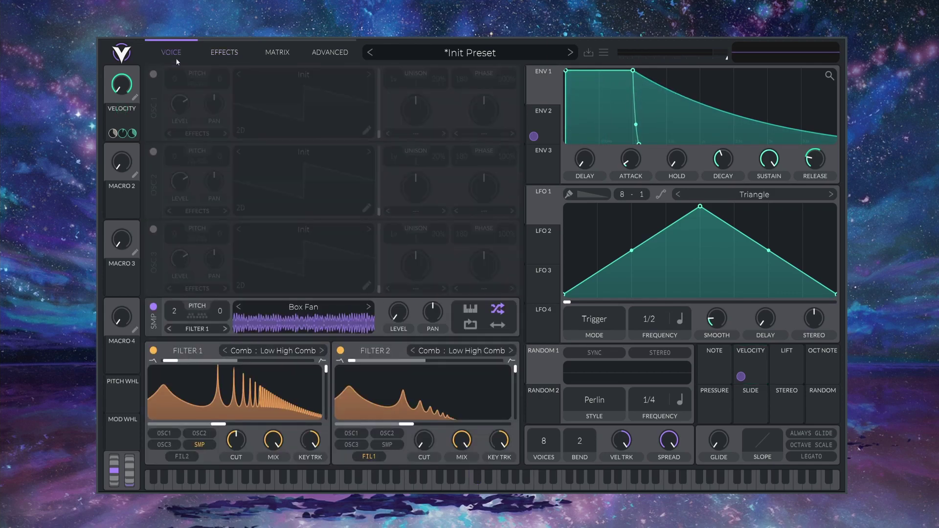
pyautogui.press('a')
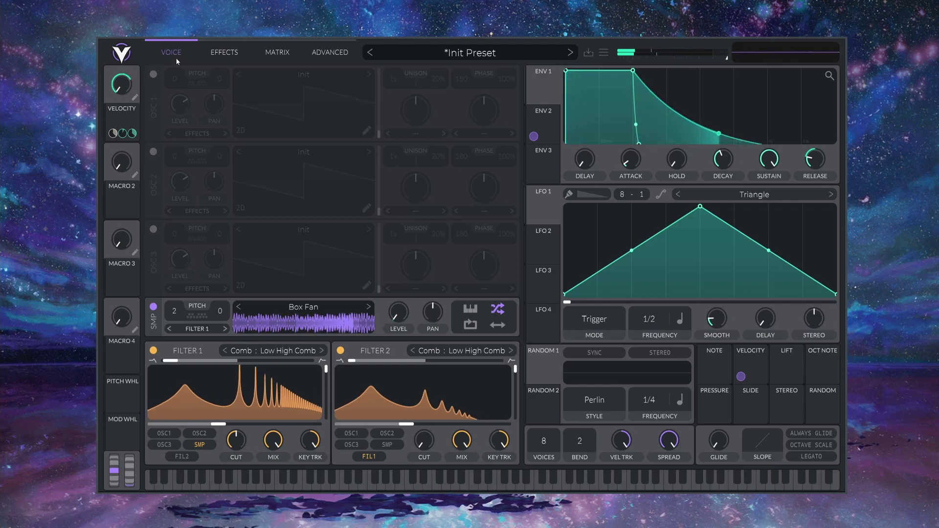
pyautogui.click(303, 310)
pyautogui.click(406, 354)
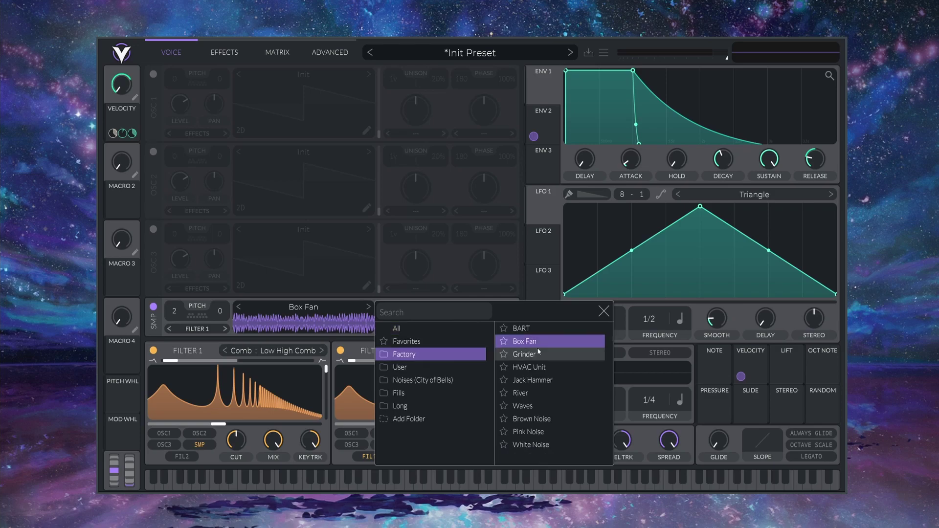
pyautogui.click(543, 327)
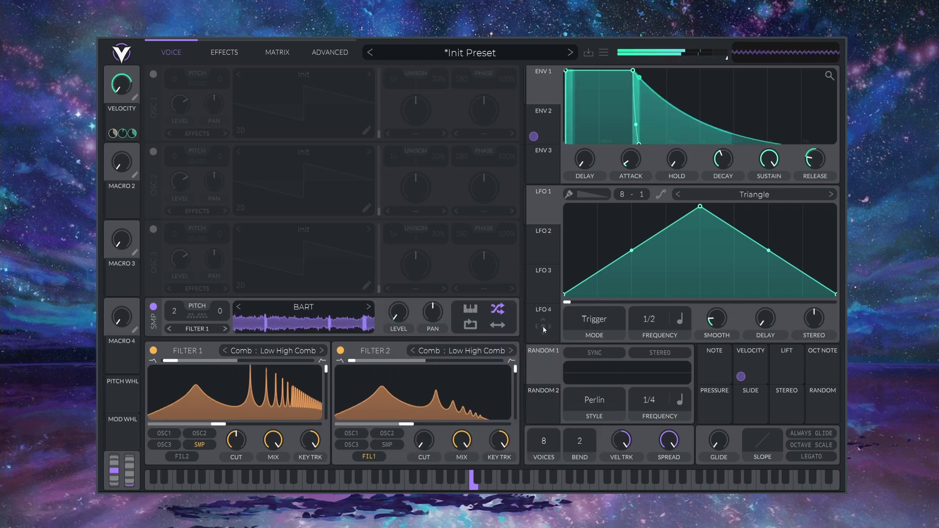
# Audition Grinder, HVAC Unit, Jack Hammer, River, Waves and the noise samples, then return to Box Fan
pyautogui.click(303, 307)
pyautogui.click(533, 354)
pyautogui.click(536, 367)
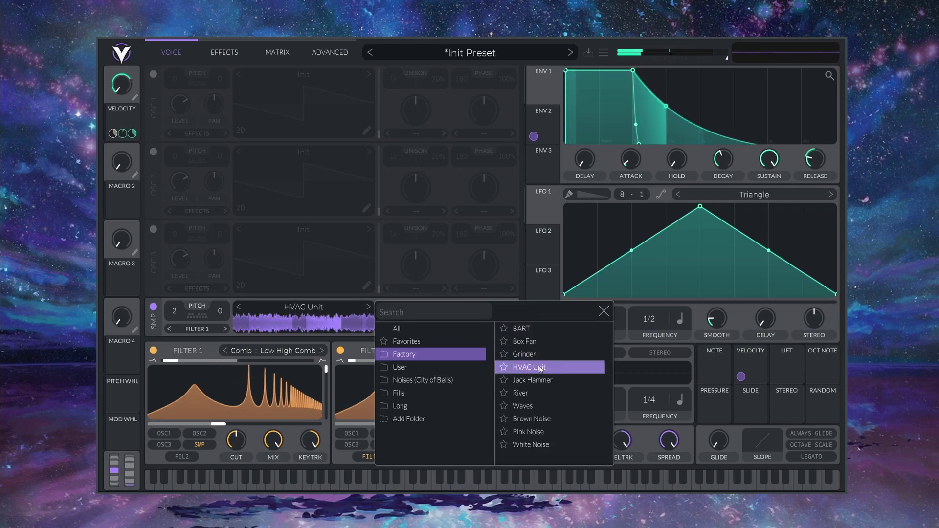
pyautogui.click(538, 380)
pyautogui.click(542, 393)
pyautogui.click(544, 406)
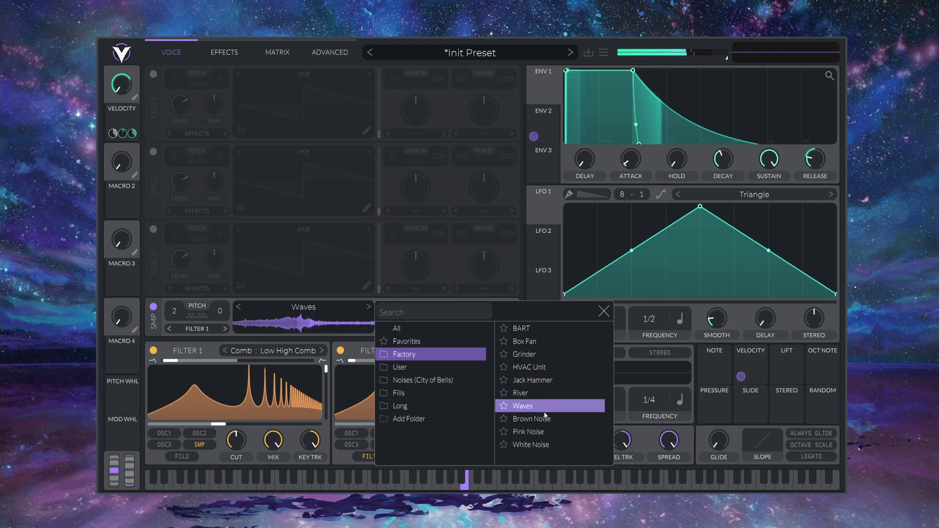
pyautogui.click(546, 419)
pyautogui.click(549, 435)
pyautogui.click(551, 439)
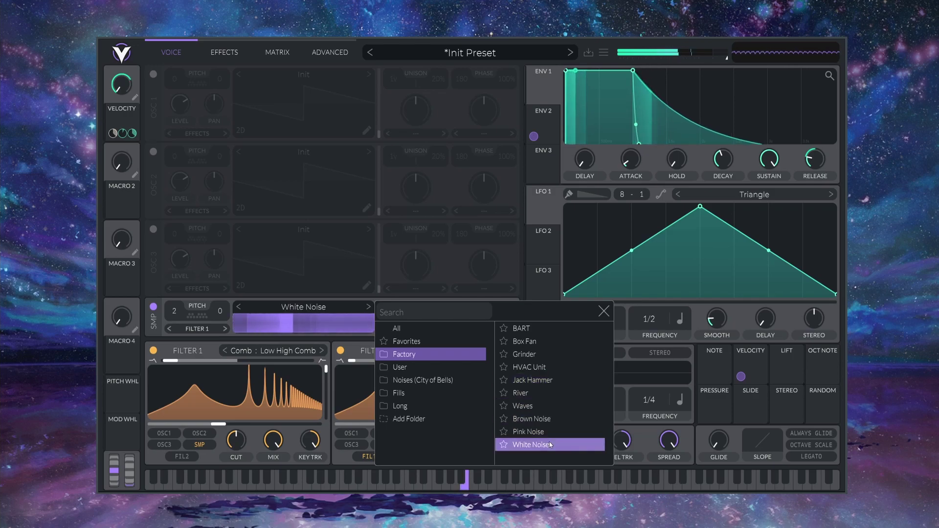
pyautogui.click(547, 330)
pyautogui.click(547, 341)
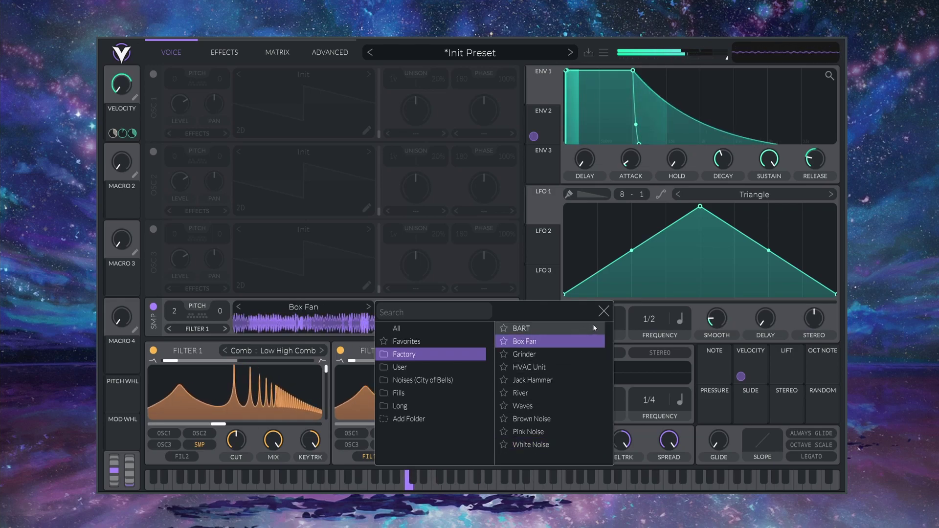
pyautogui.click(604, 311)
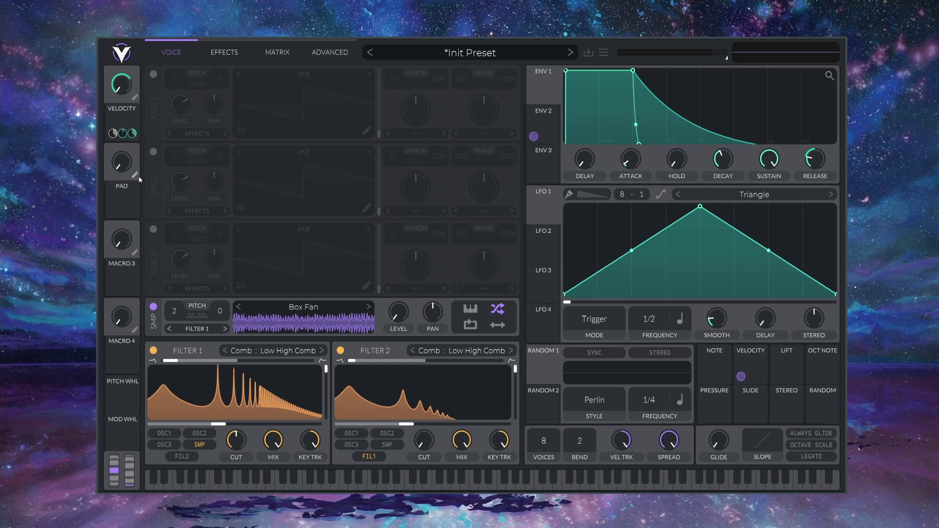
# Route the PAD macro to envelope 2's attack with an entered amount, then turn PAD up for a swell
pyautogui.click(544, 115)
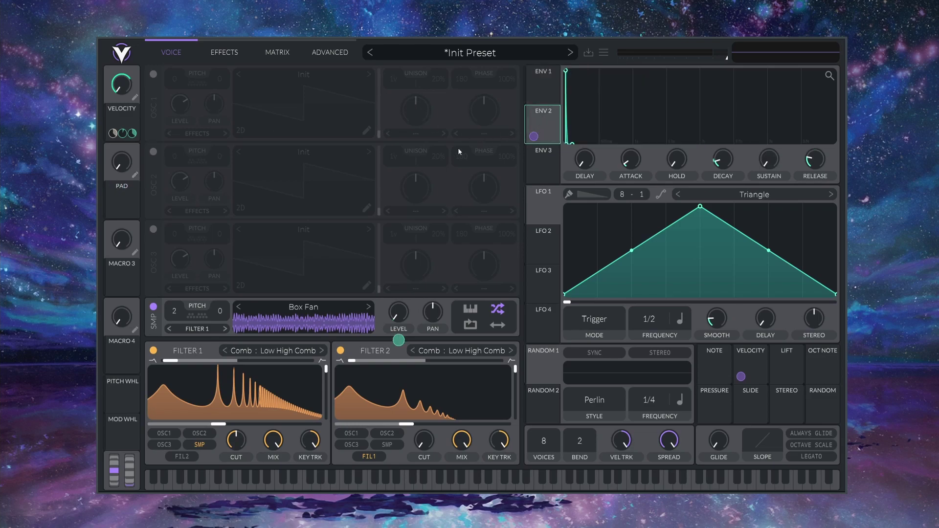
pyautogui.moveTo(120, 205); pyautogui.dragTo(631, 159)
pyautogui.rightClick(633, 188)
pyautogui.click(650, 271)
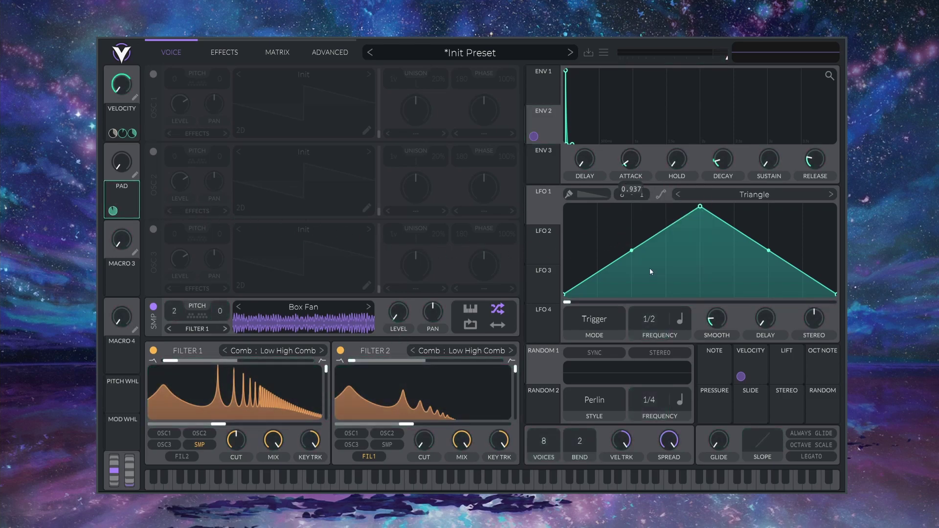
pyautogui.write('0')
pyautogui.press('Return')
pyautogui.moveTo(122, 170); pyautogui.dragTo(153, 75)
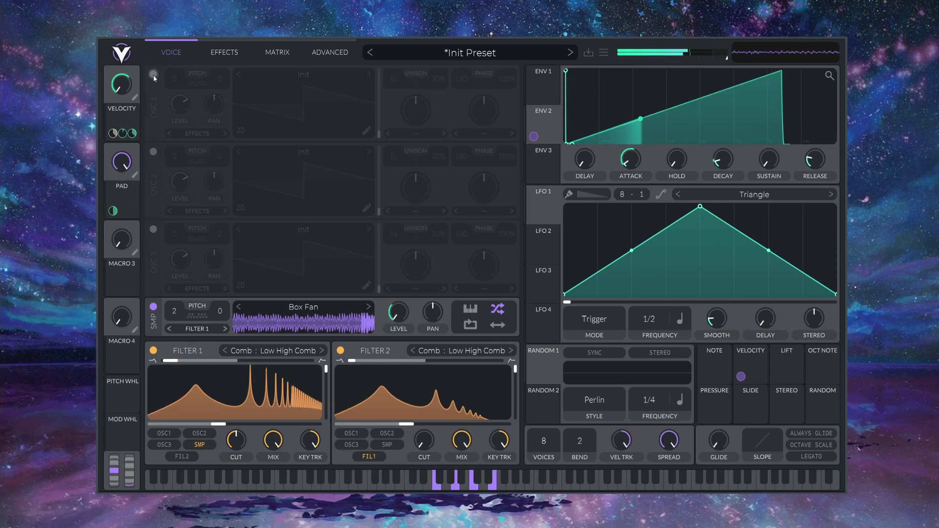